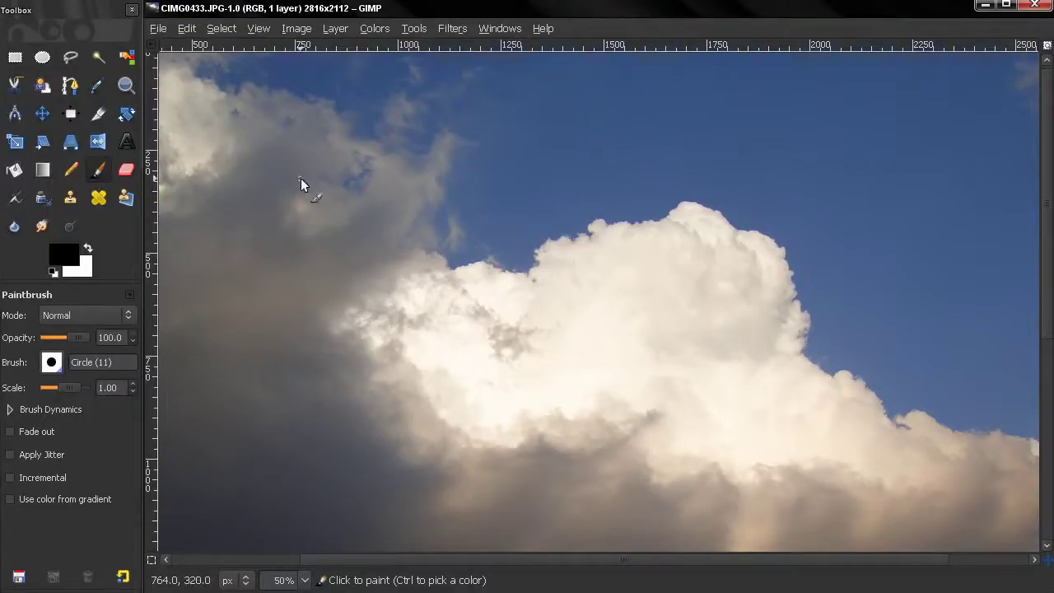
Open the new-image dialog briefly and close it without creating an image
left_click(156, 30)
left_click(169, 48)
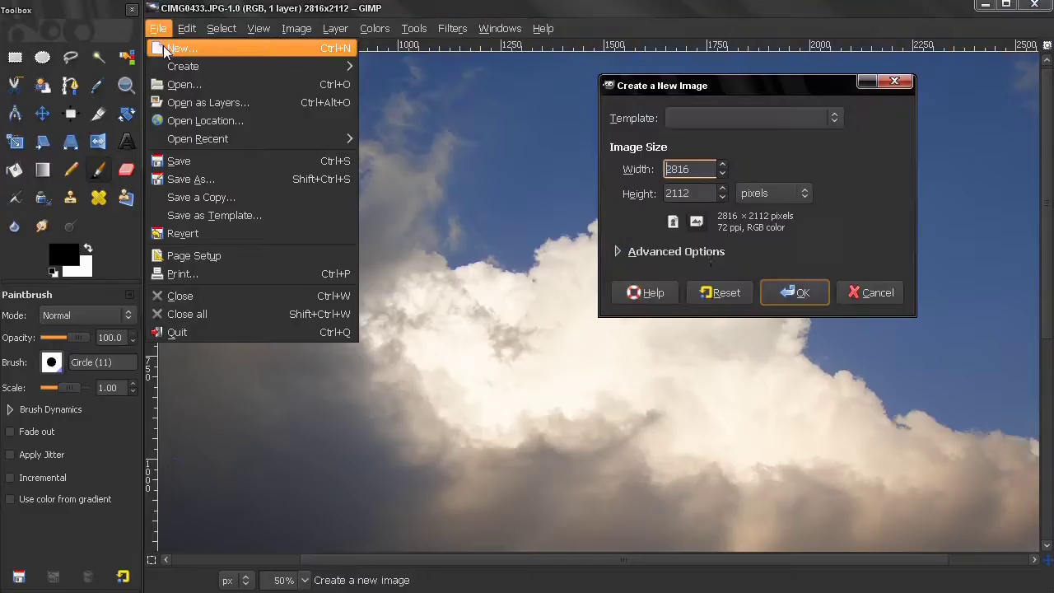
left_click(893, 82)
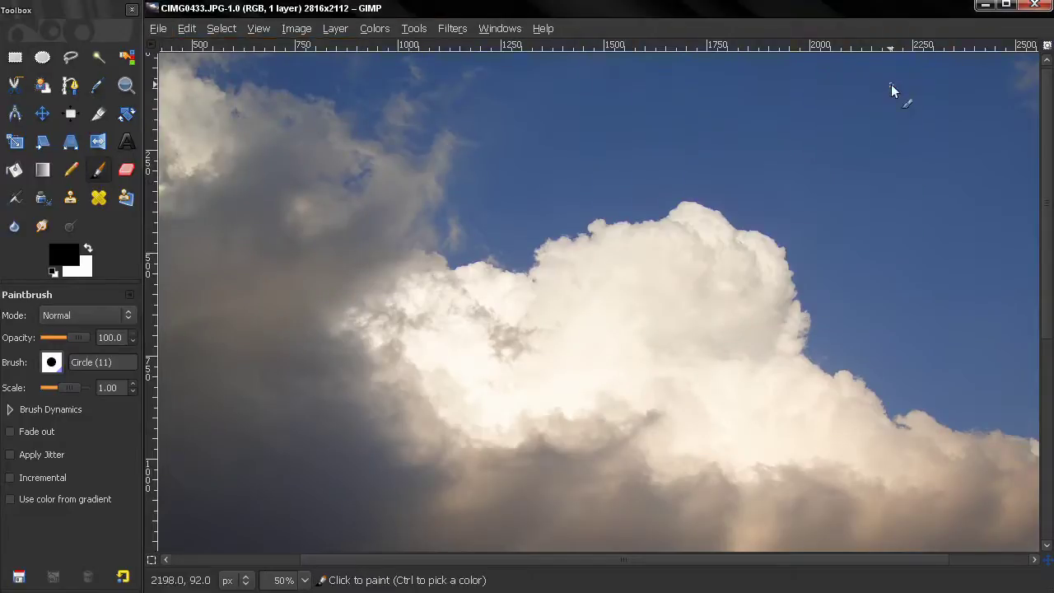
Open the image Templates panel, move it toward the canvas centre, then close it
left_click(158, 28)
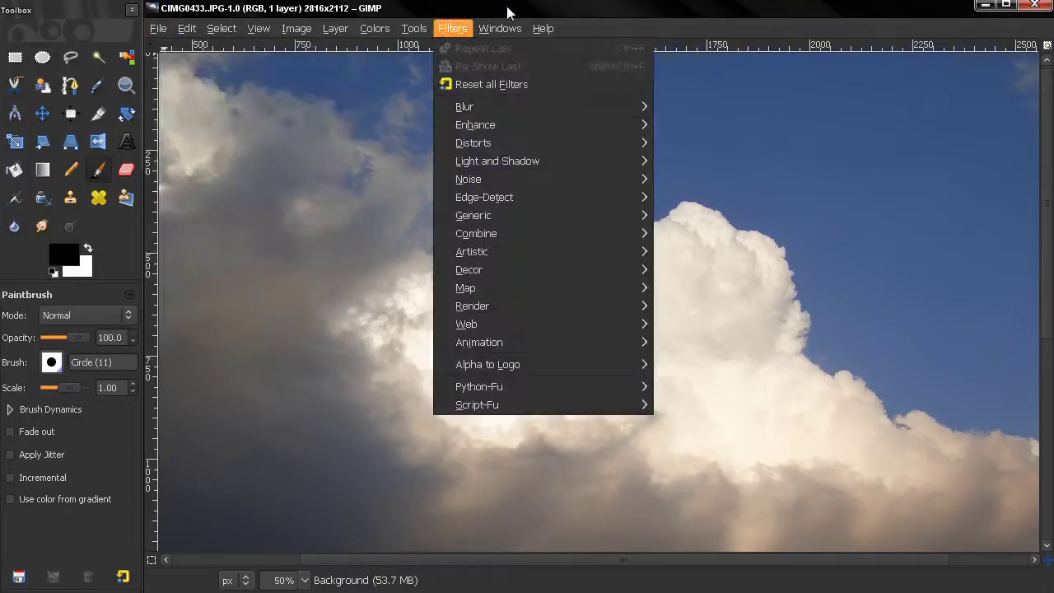
mouse_move(542, 67)
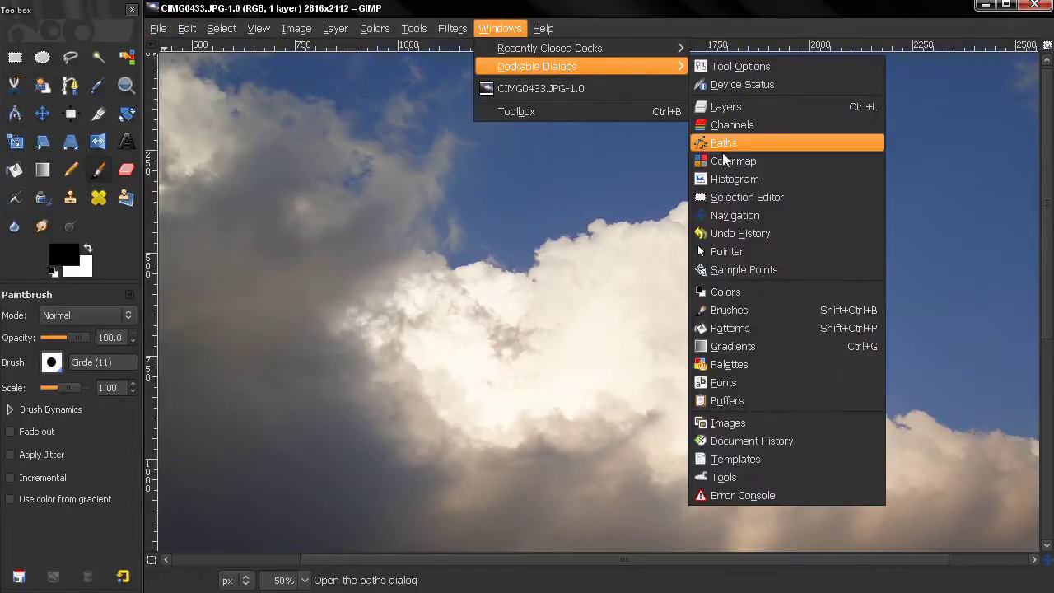
left_click(736, 461)
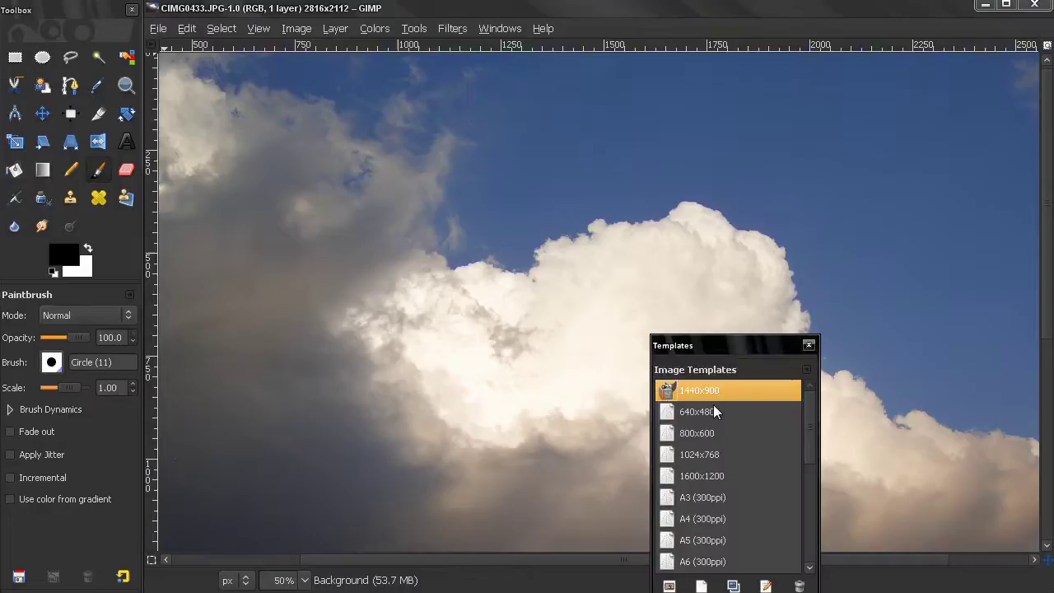
left_click_drag(722, 339, 499, 185)
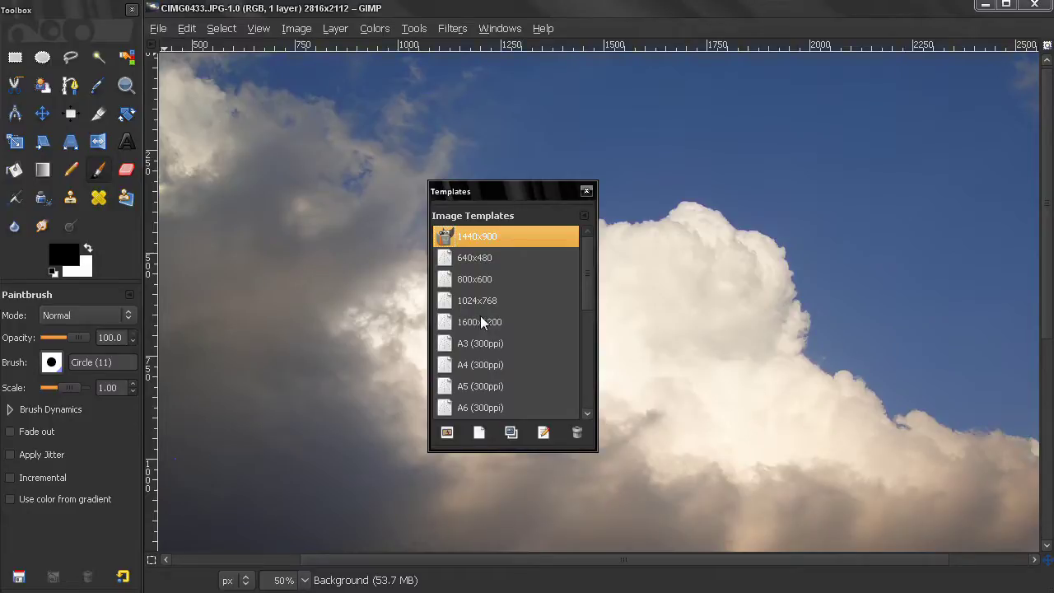
left_click(586, 192)
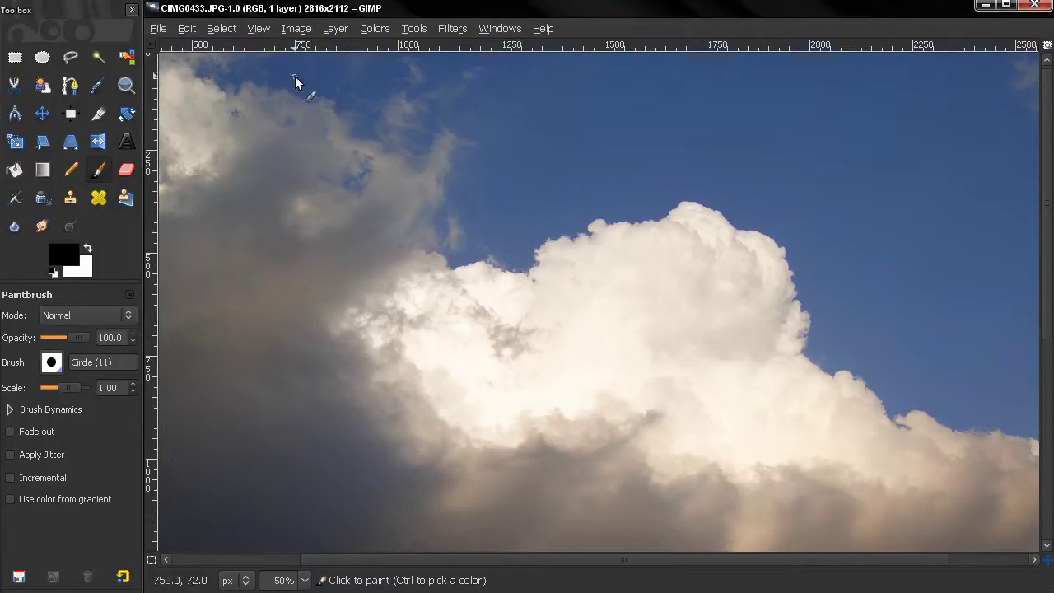
Start a new image with advanced options, browse the template list without choosing, and cancel
left_click(157, 28)
left_click(181, 49)
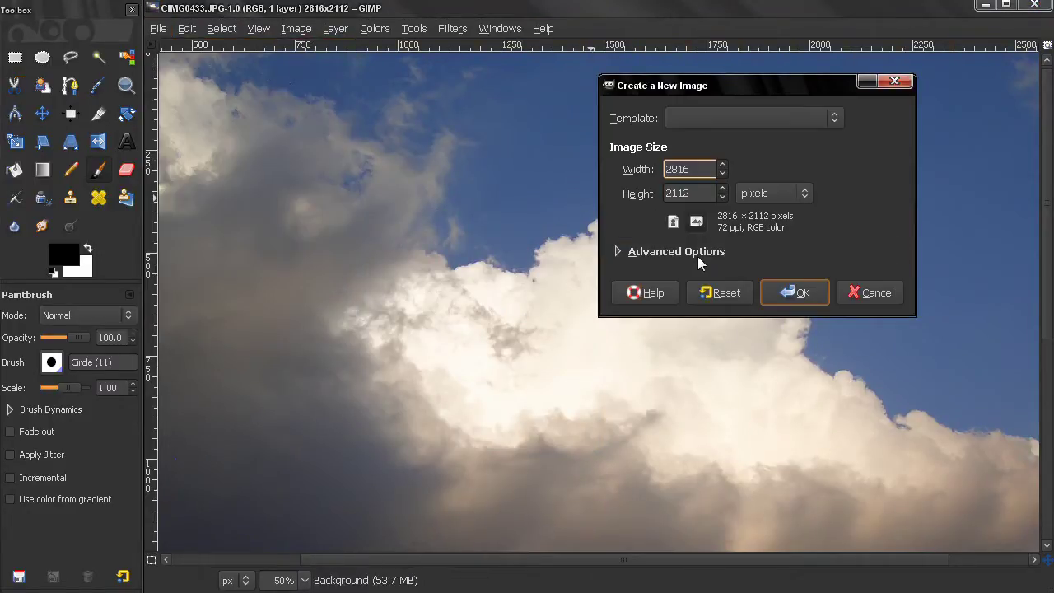
left_click(699, 253)
left_click(834, 118)
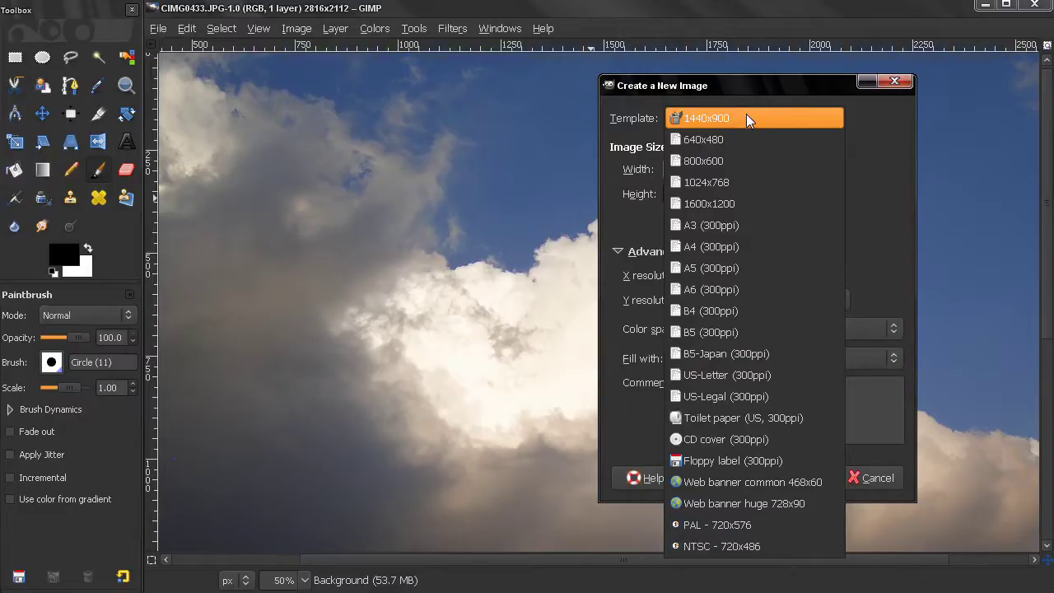
left_click(766, 87)
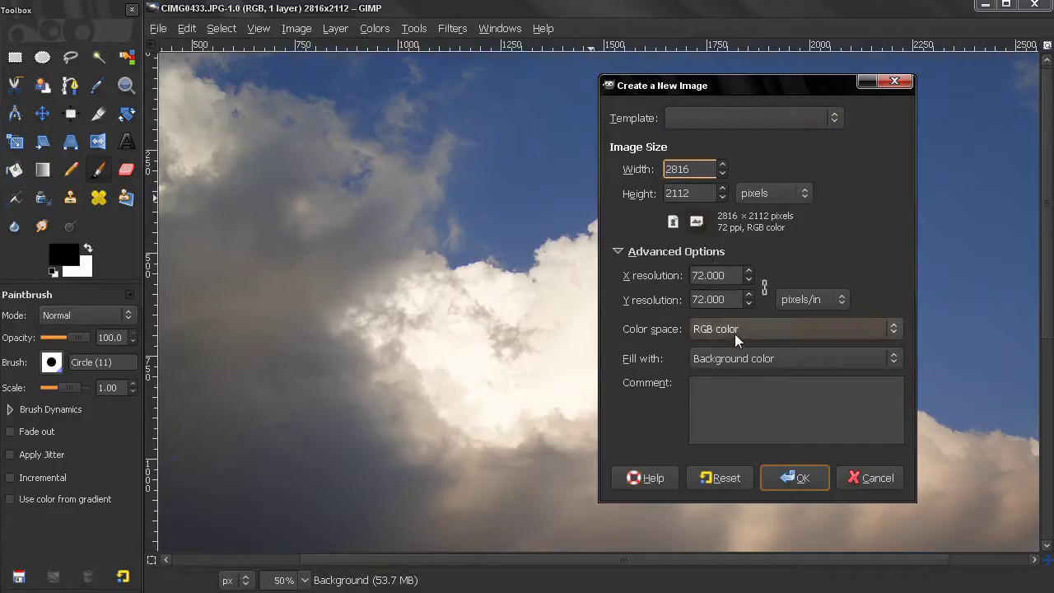
left_click(874, 480)
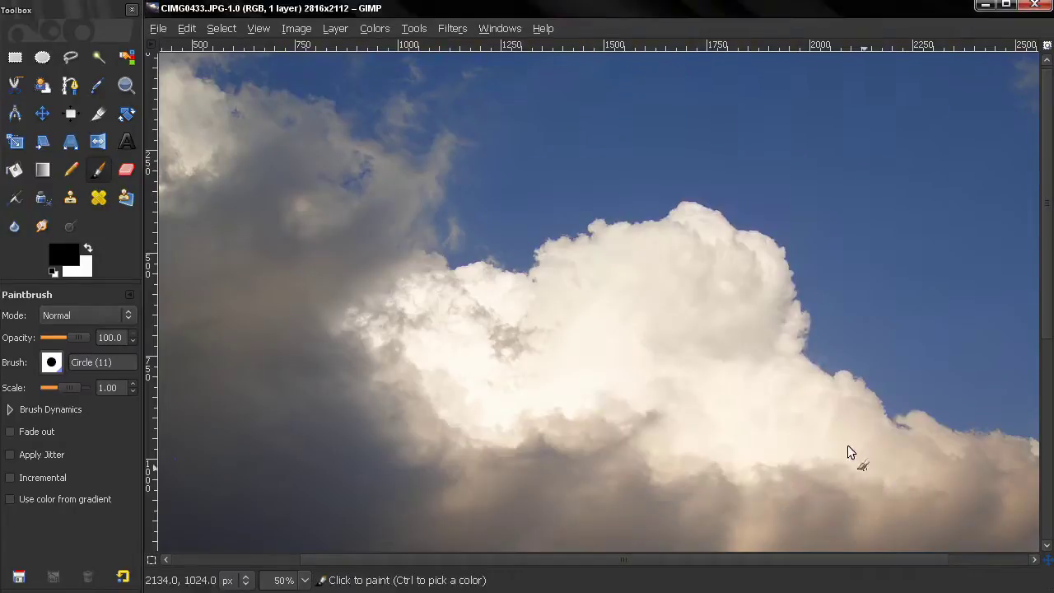
Reopen the 2816×2112 new-image settings with advanced options, checking templates and keeping pixel units
left_click(158, 29)
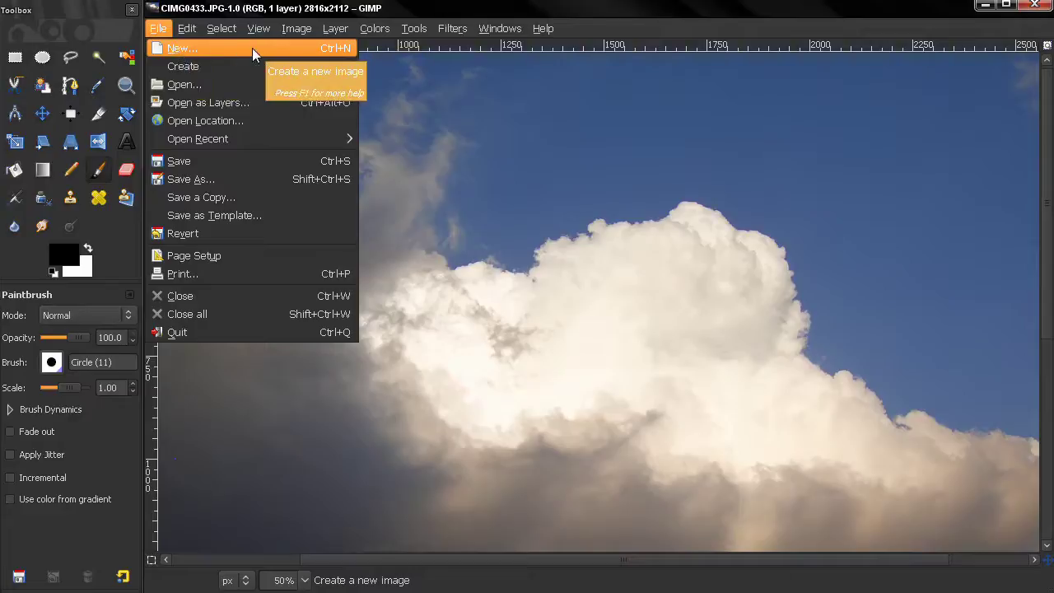
left_click(315, 51)
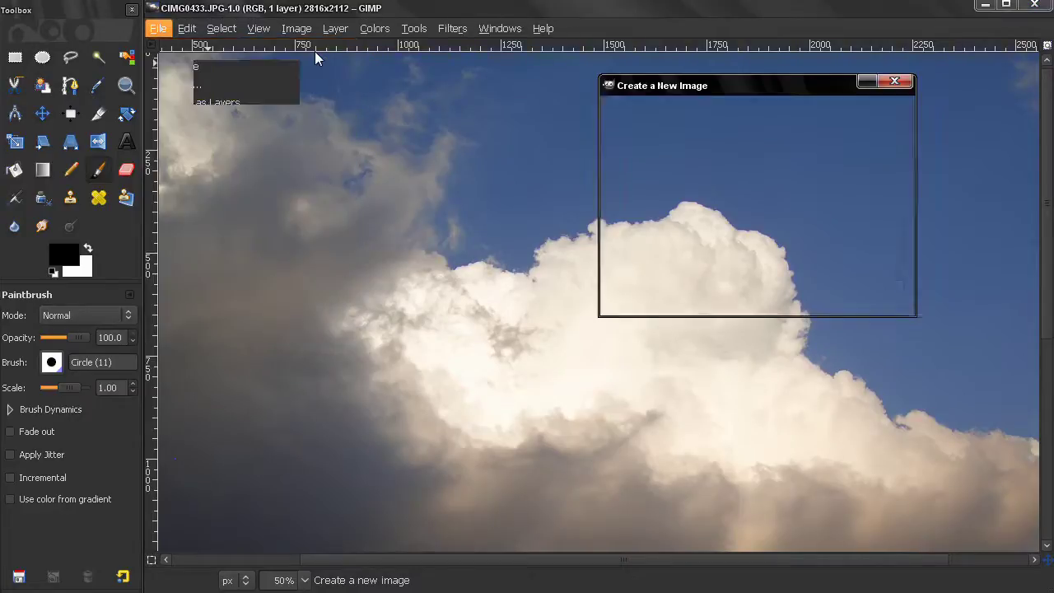
left_click(704, 252)
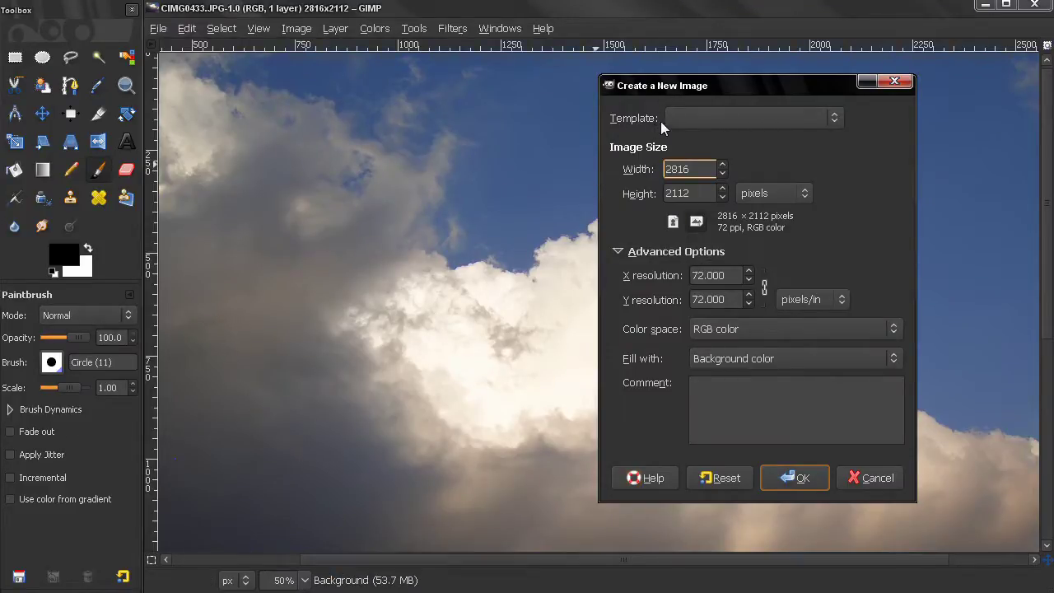
left_click(752, 121)
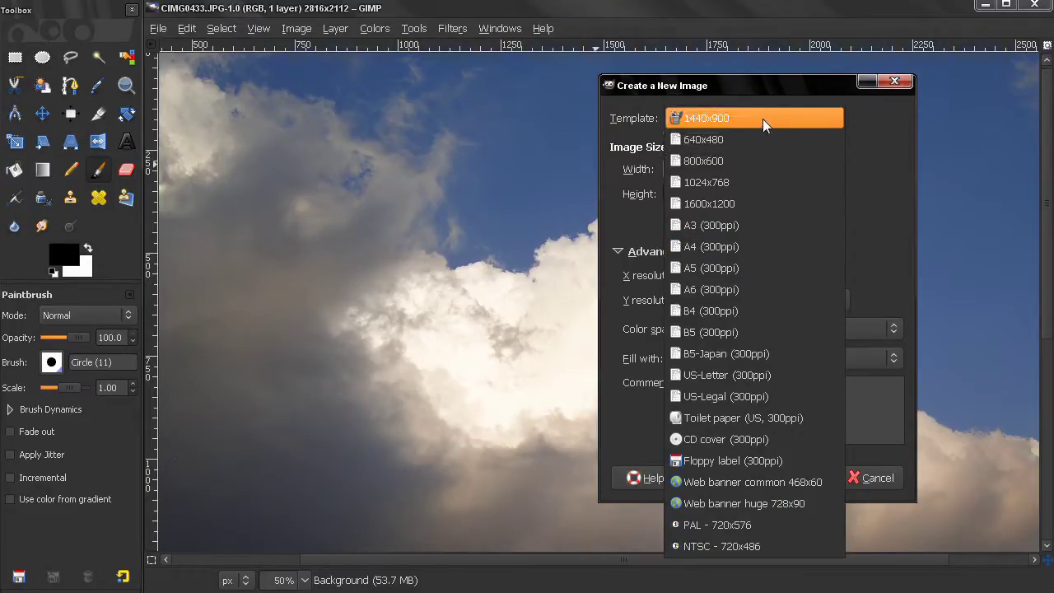
left_click(814, 84)
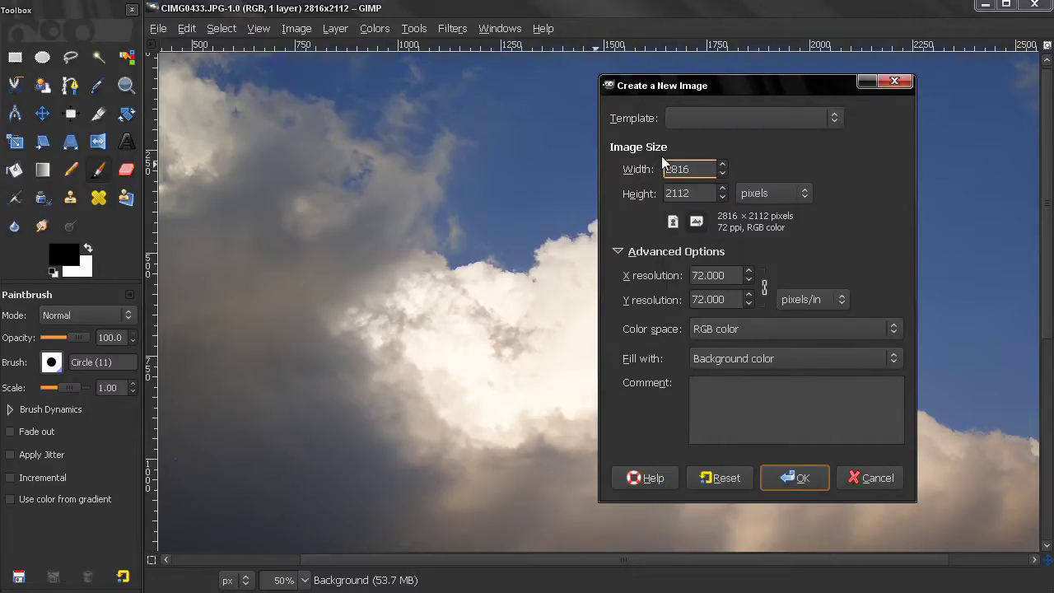
double_click(682, 173)
left_click(805, 193)
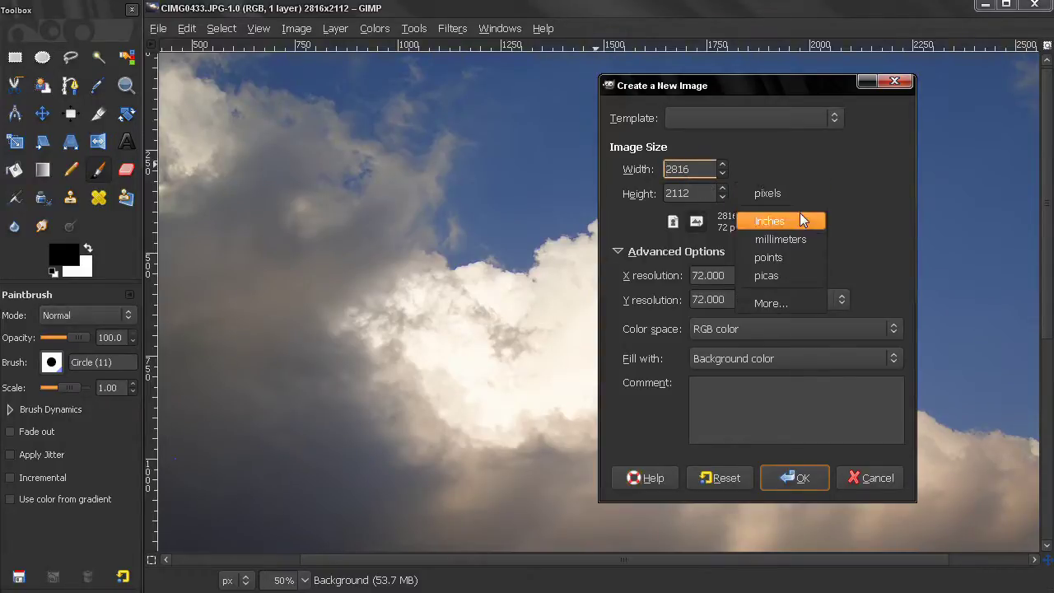
left_click(849, 165)
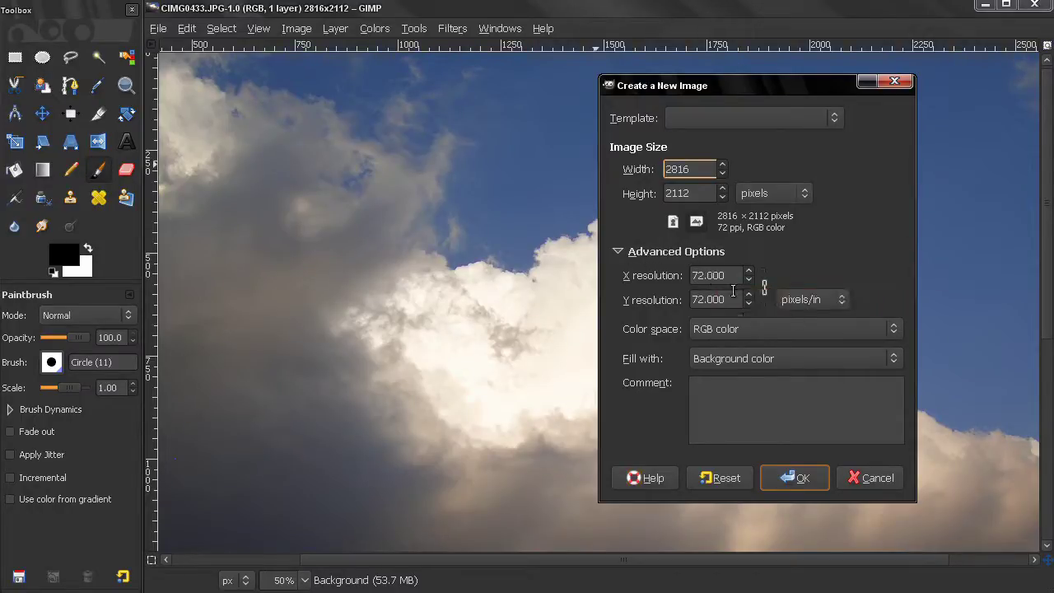
left_click(842, 300)
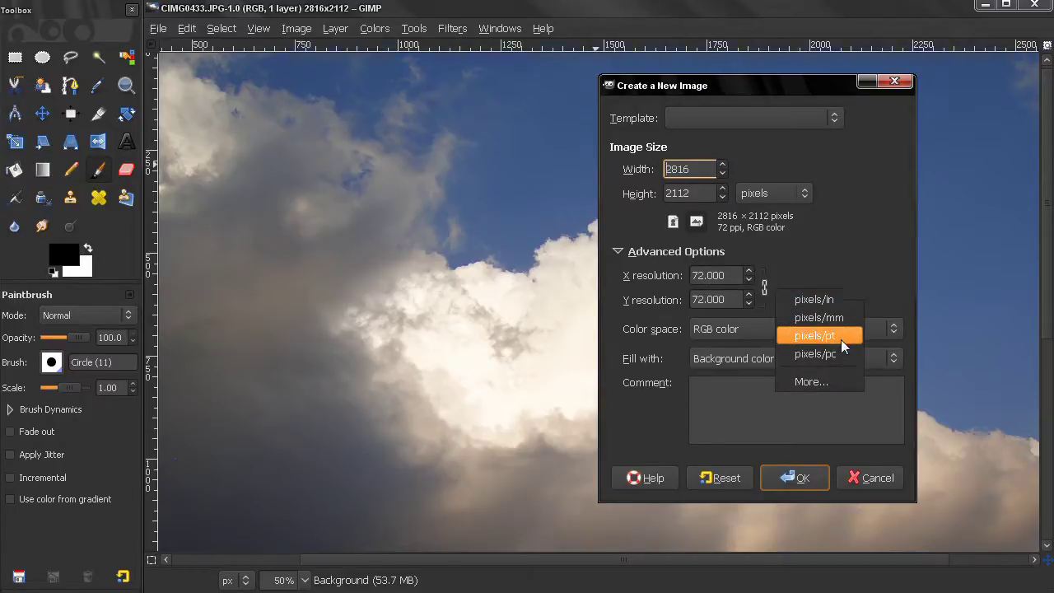
left_click(880, 256)
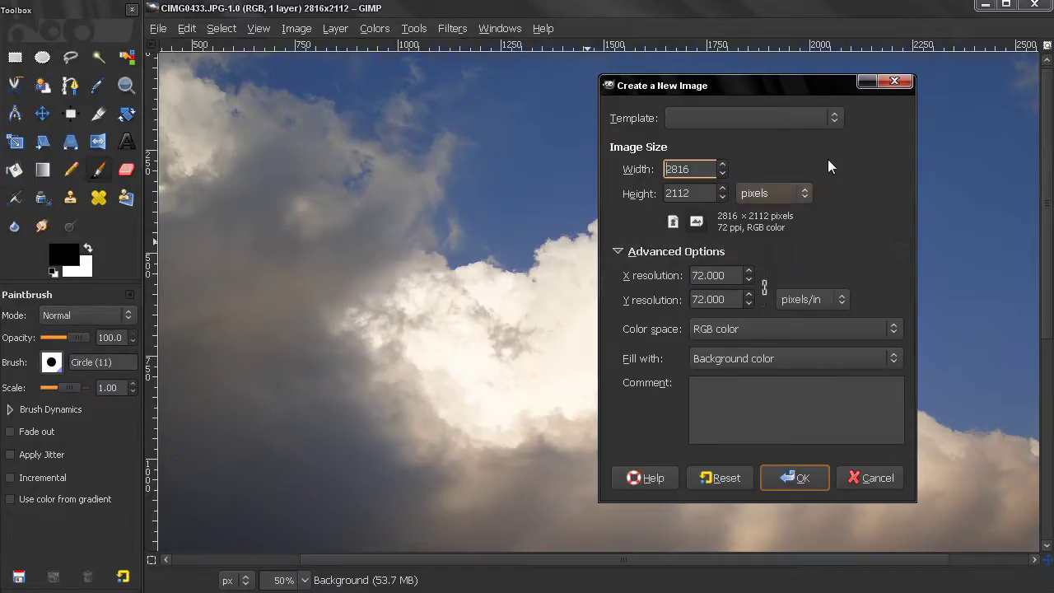
left_click(838, 121)
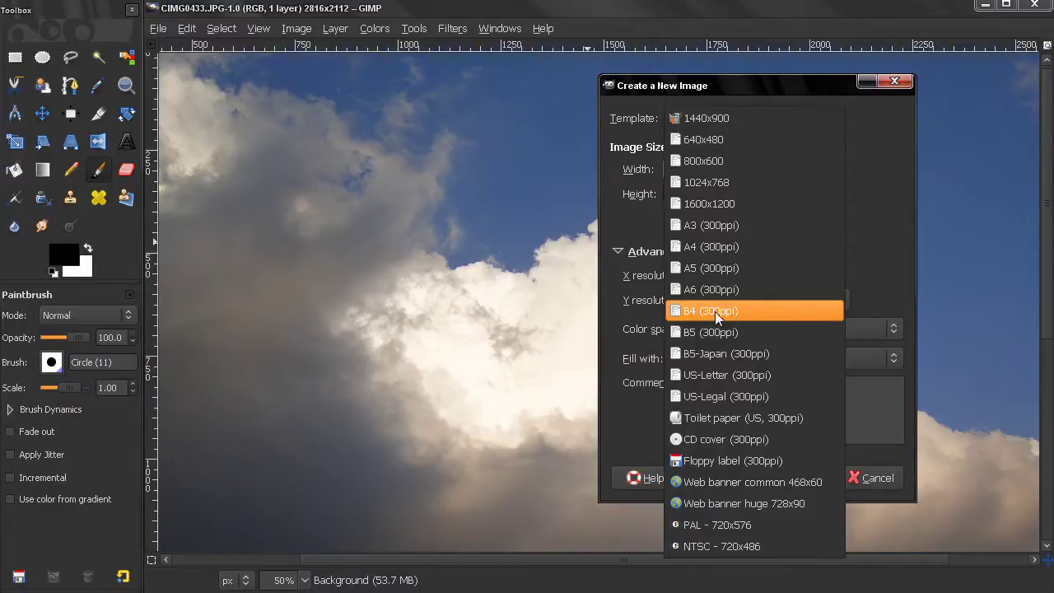
left_click(873, 253)
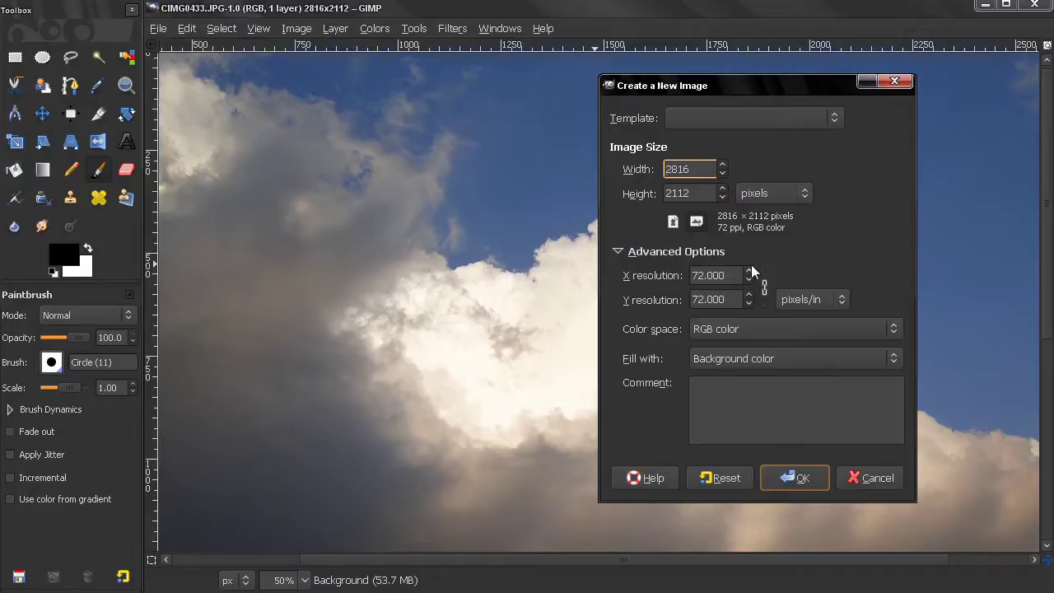
Keep Color space as RGB color and Fill with as Background color, then cancel the dialog
left_click(712, 334)
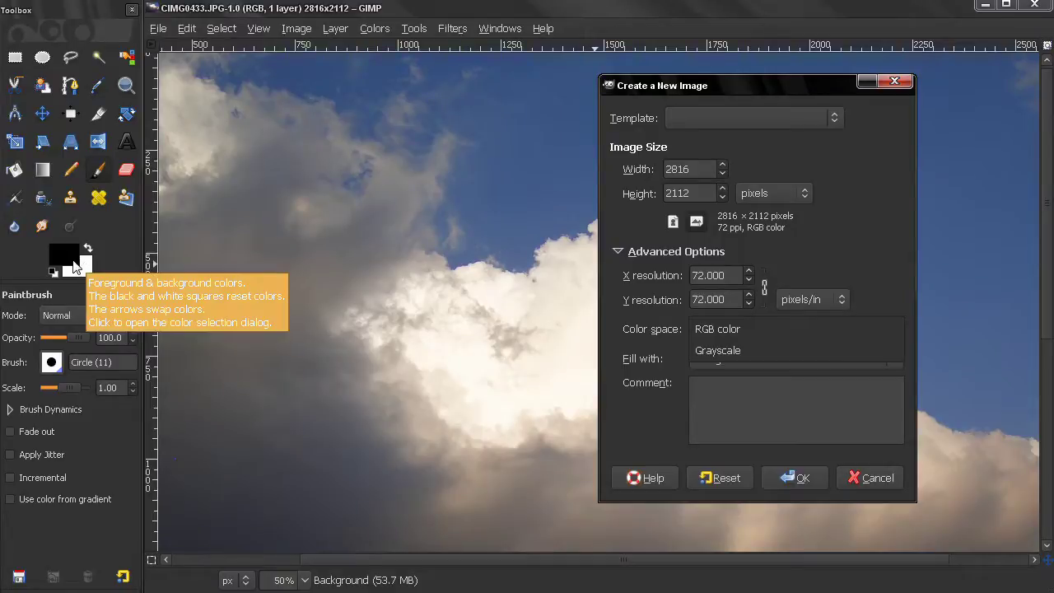
left_click(742, 335)
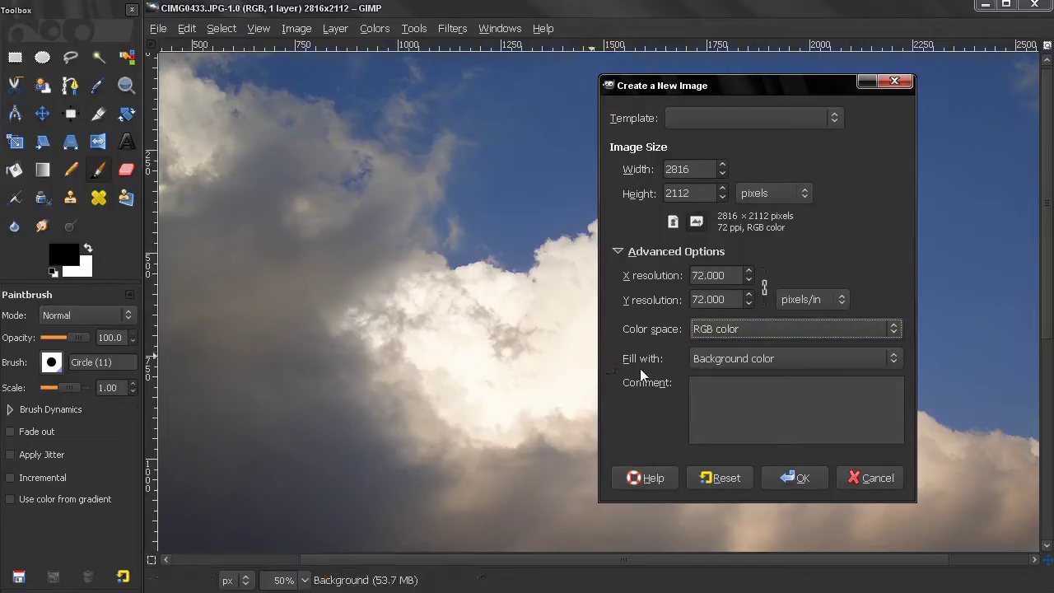
left_click(719, 363)
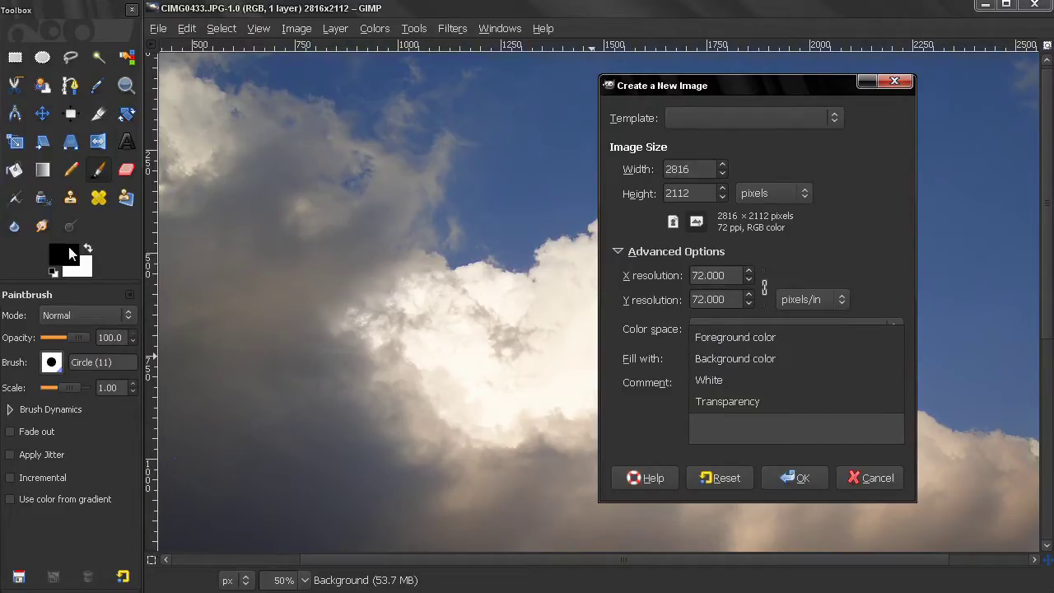
left_click(648, 404)
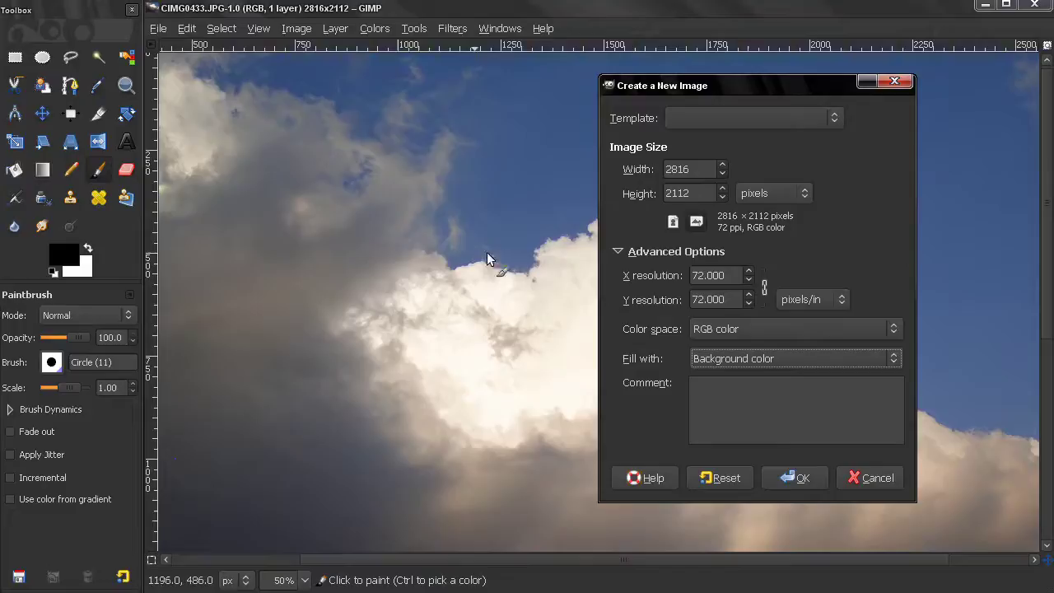
left_click(862, 486)
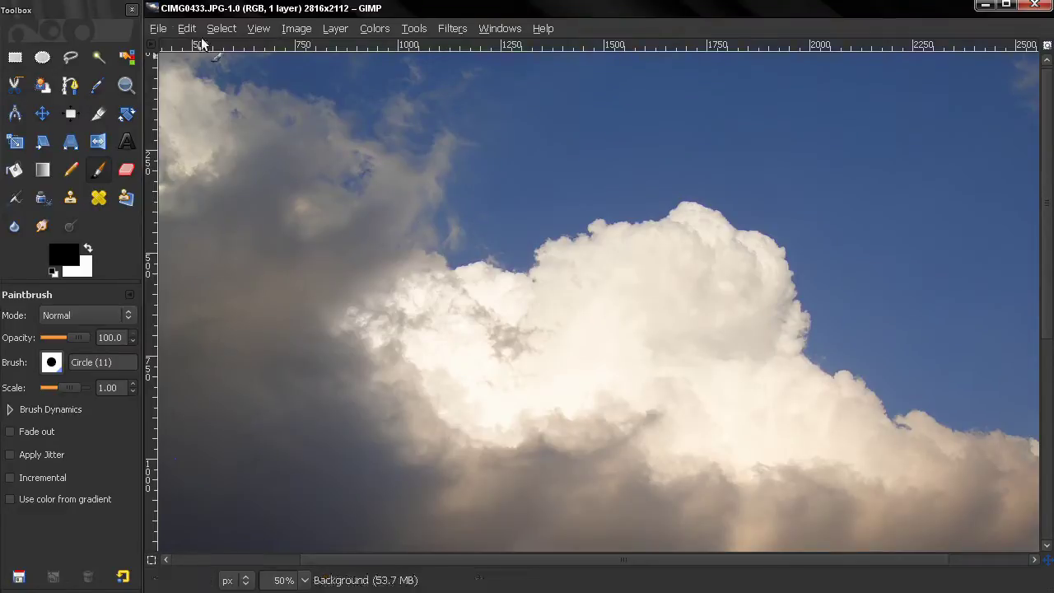
Save the current image as a new image template named test
left_click(159, 28)
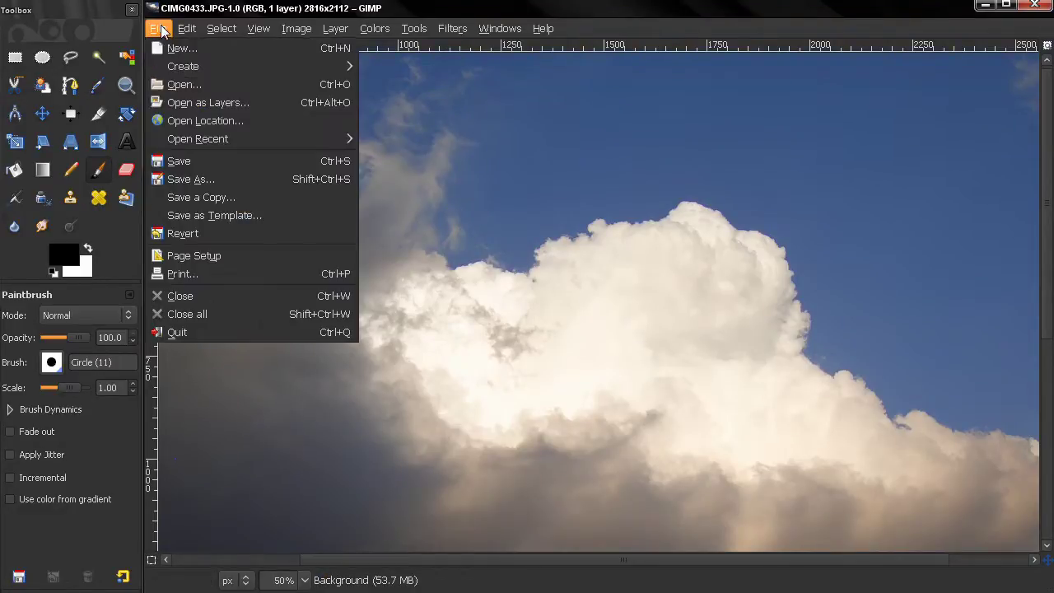
left_click(221, 212)
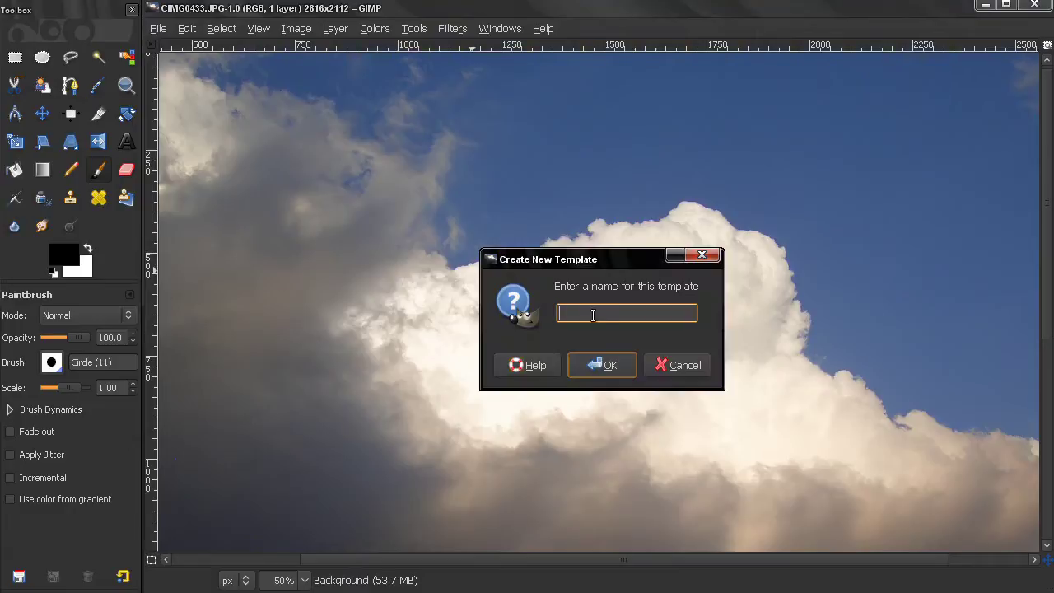
type("test")
left_click(603, 363)
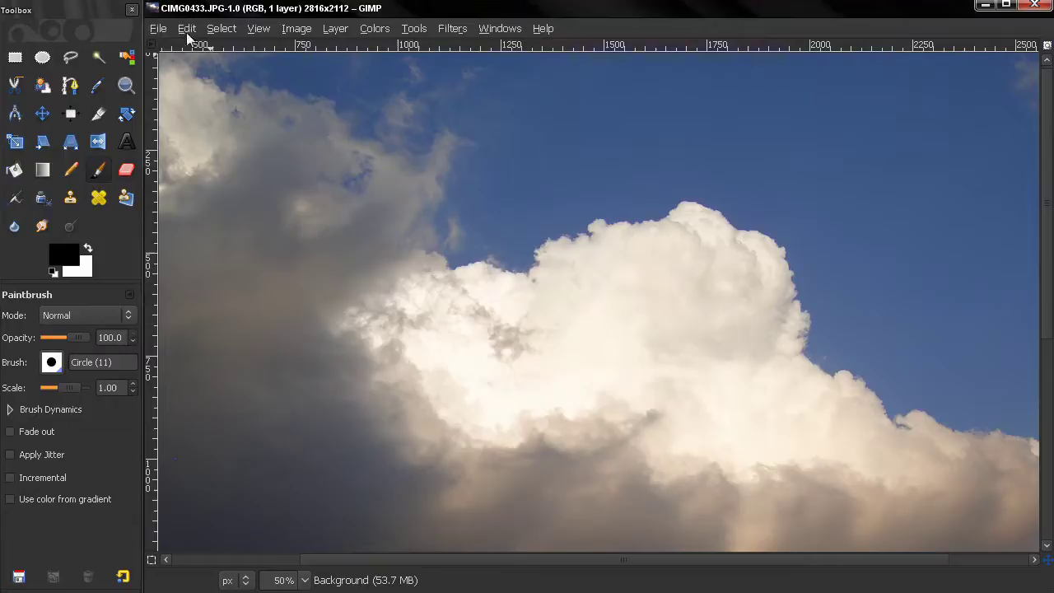
Start a new image, applying the 640x480 template and then the test template, with advanced options shown
left_click(158, 28)
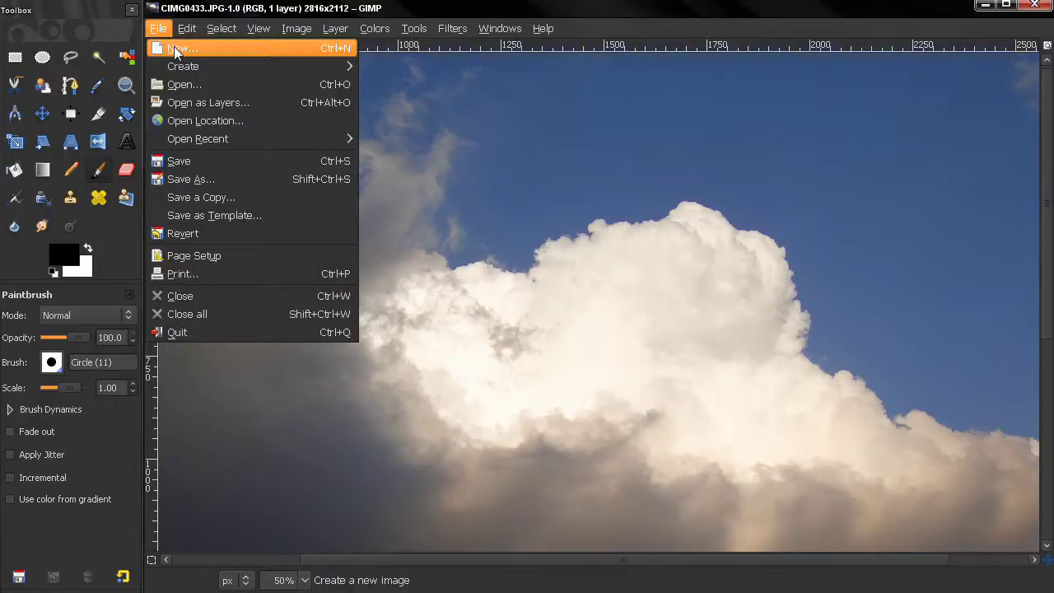
left_click(176, 51)
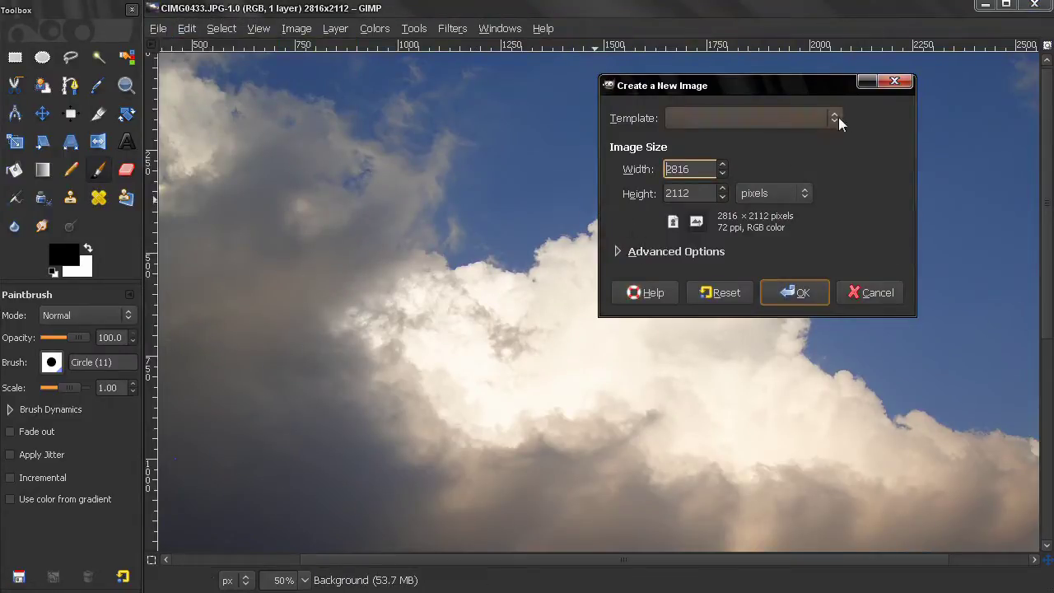
left_click(838, 117)
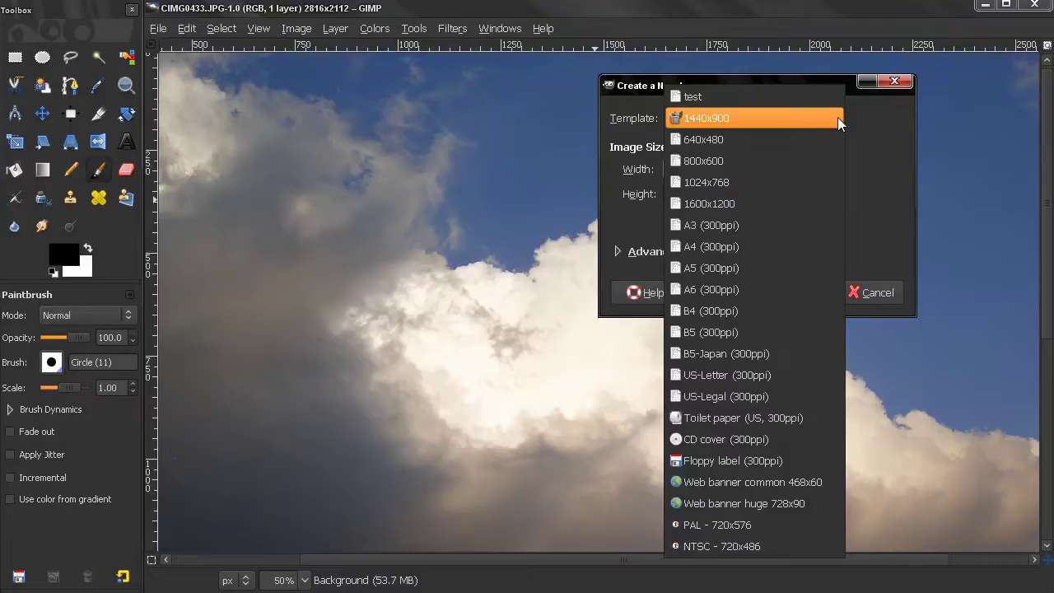
left_click(759, 141)
left_click(671, 250)
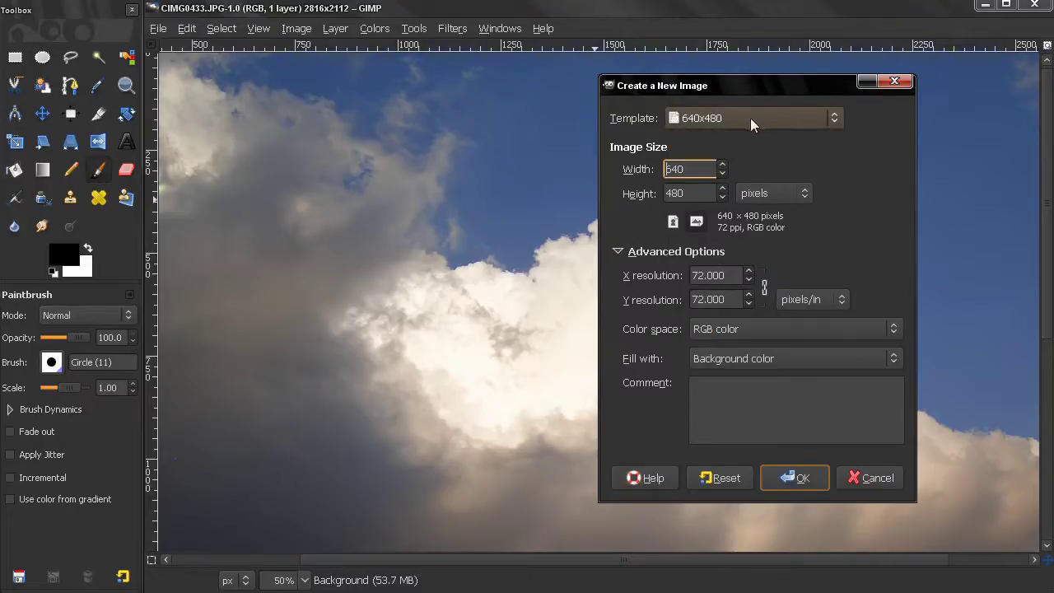
left_click(837, 117)
left_click(837, 117)
left_click(837, 117)
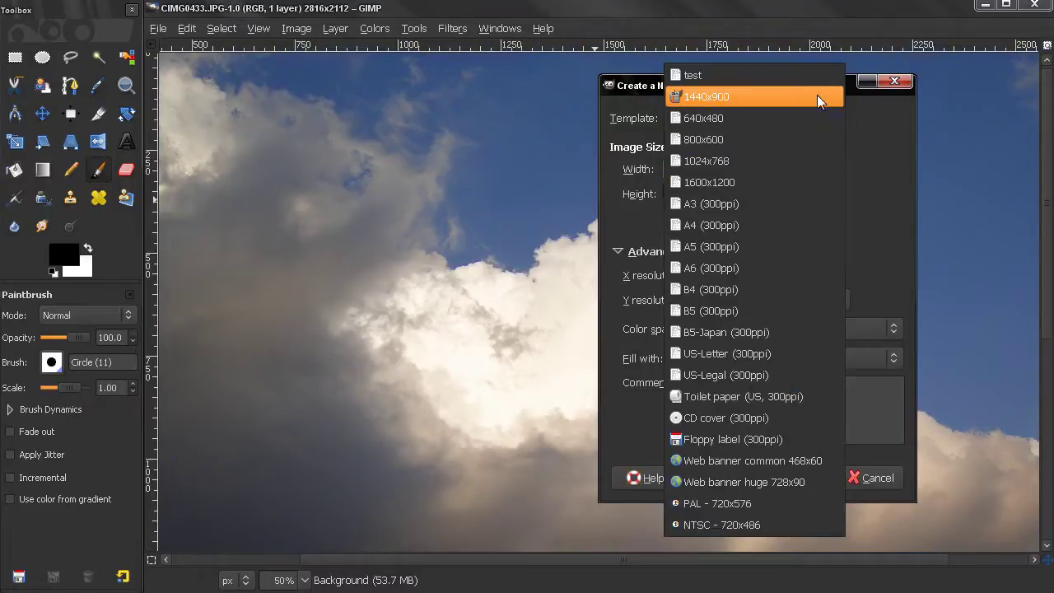
left_click(792, 78)
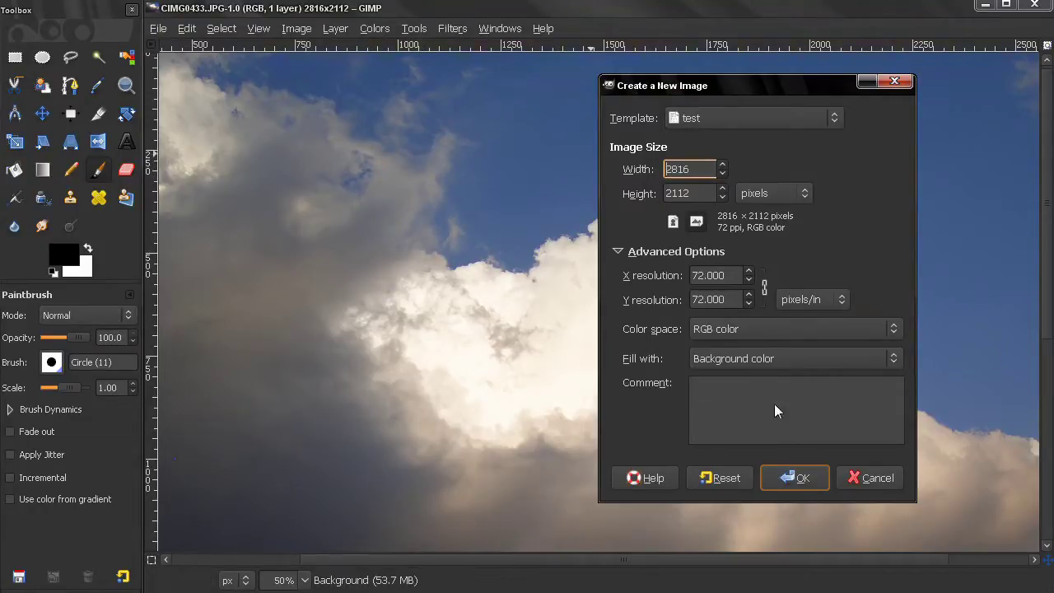
Cancel the new-image settings and open the Templates dialog, positioned over the canvas
left_click(866, 479)
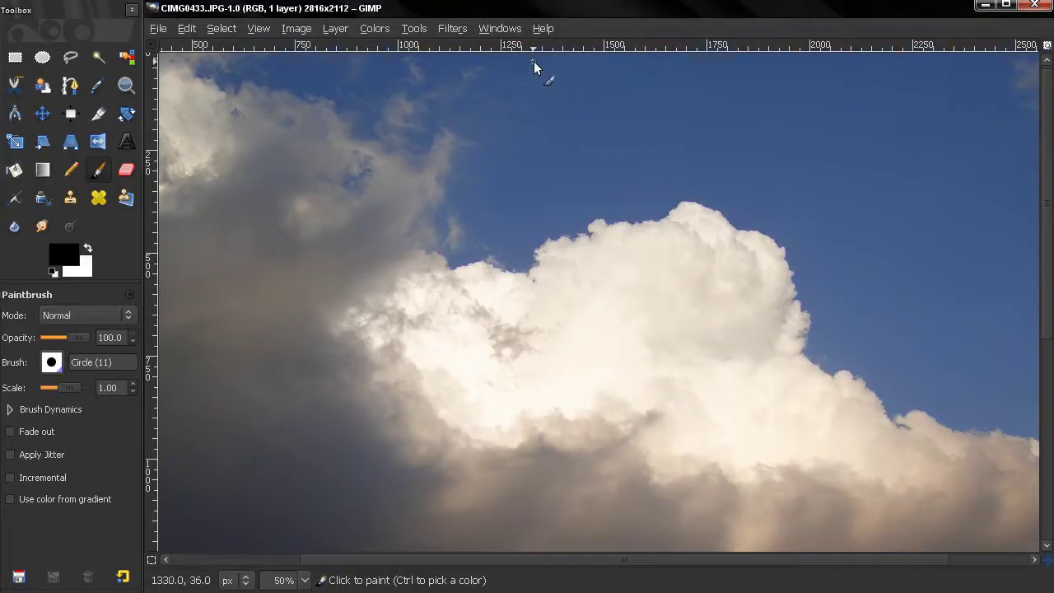
left_click(497, 28)
mouse_move(532, 65)
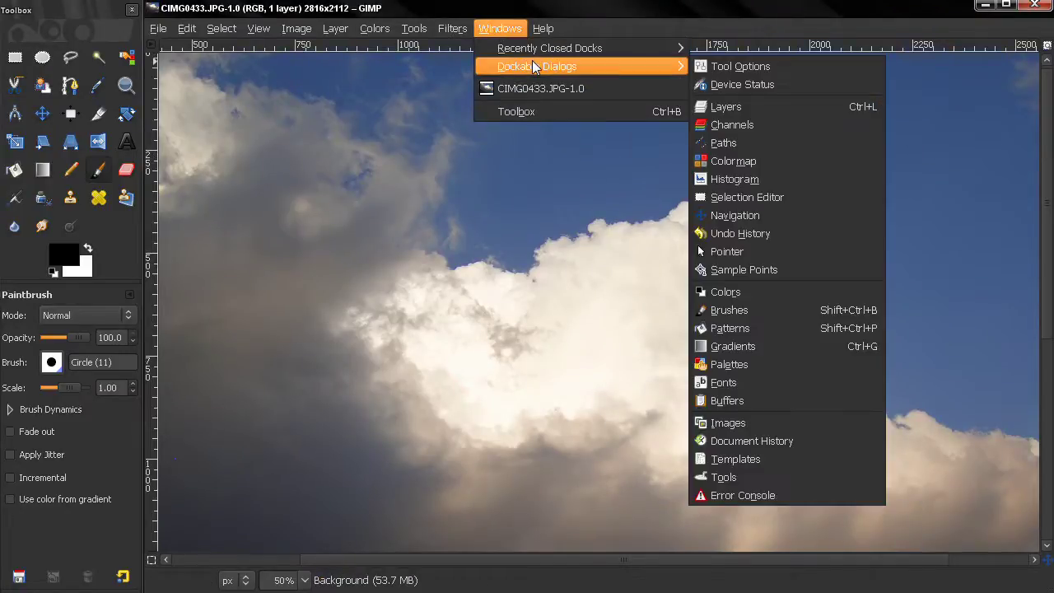
left_click(767, 460)
left_click_drag(751, 347, 512, 138)
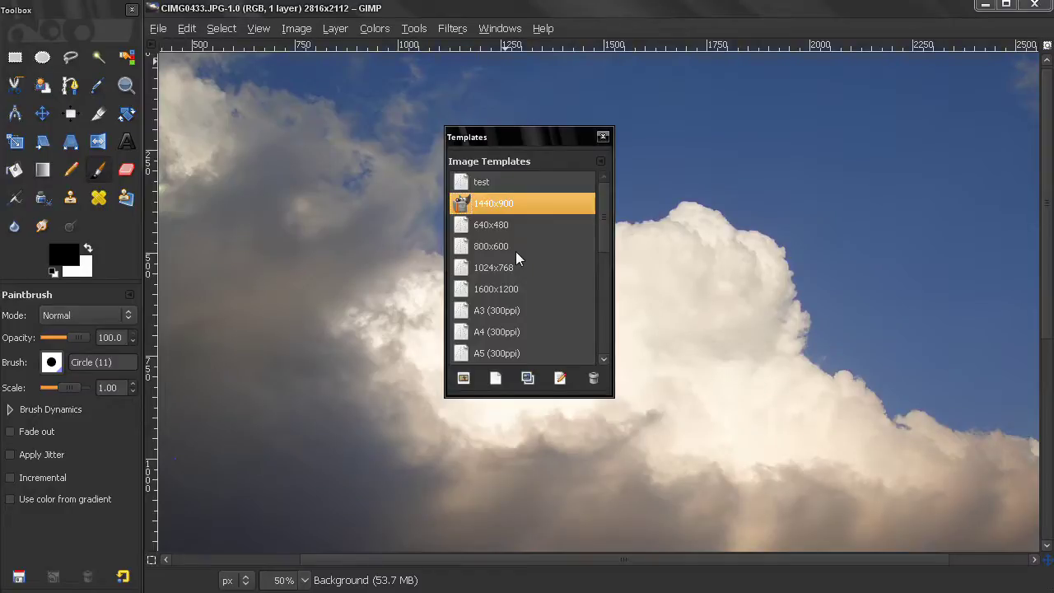
mouse_move(509, 141)
left_mouse_down()
mouse_move(547, 128)
mouse_move(515, 140)
left_mouse_up()
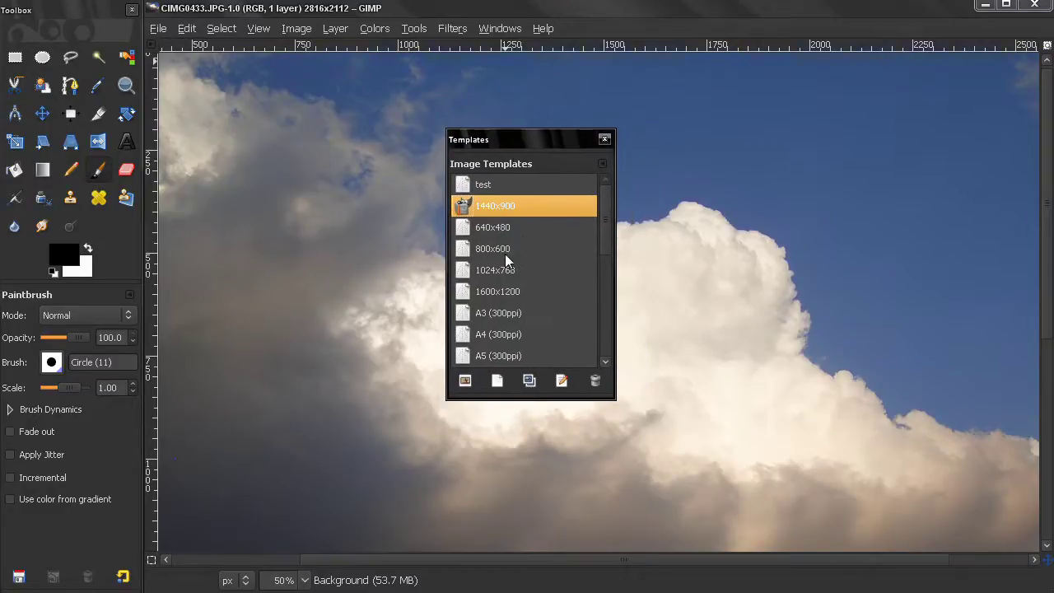
Select the test template and delete it, confirming the deletion
left_click(492, 183)
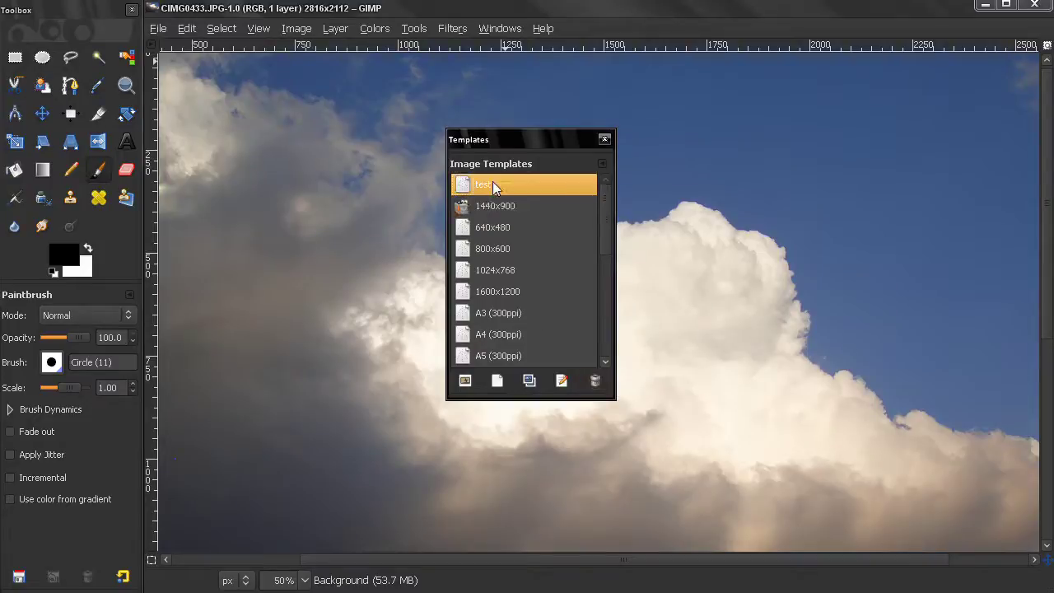
left_click(596, 381)
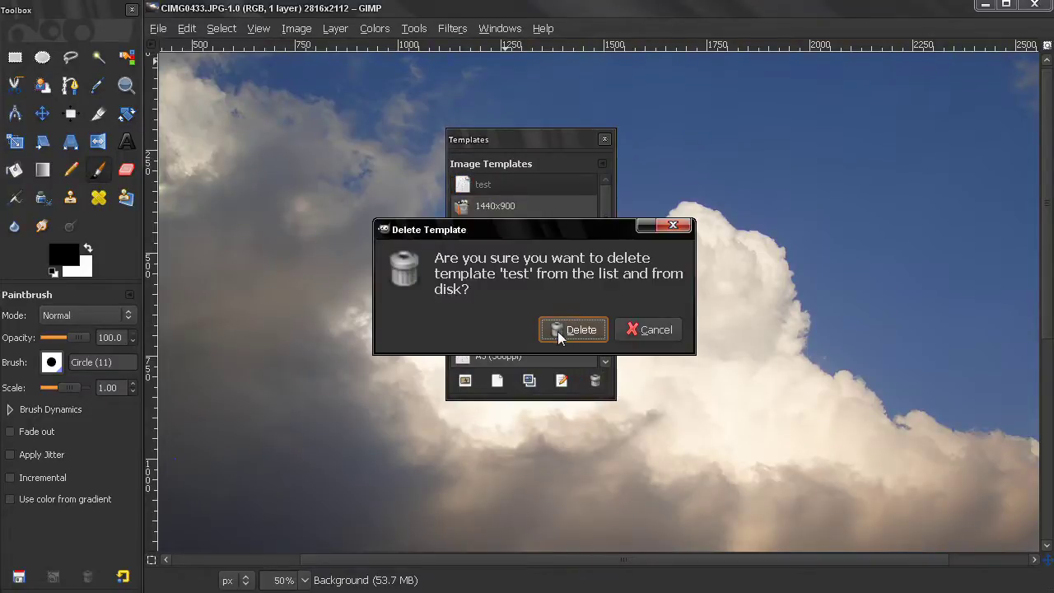
left_click(558, 331)
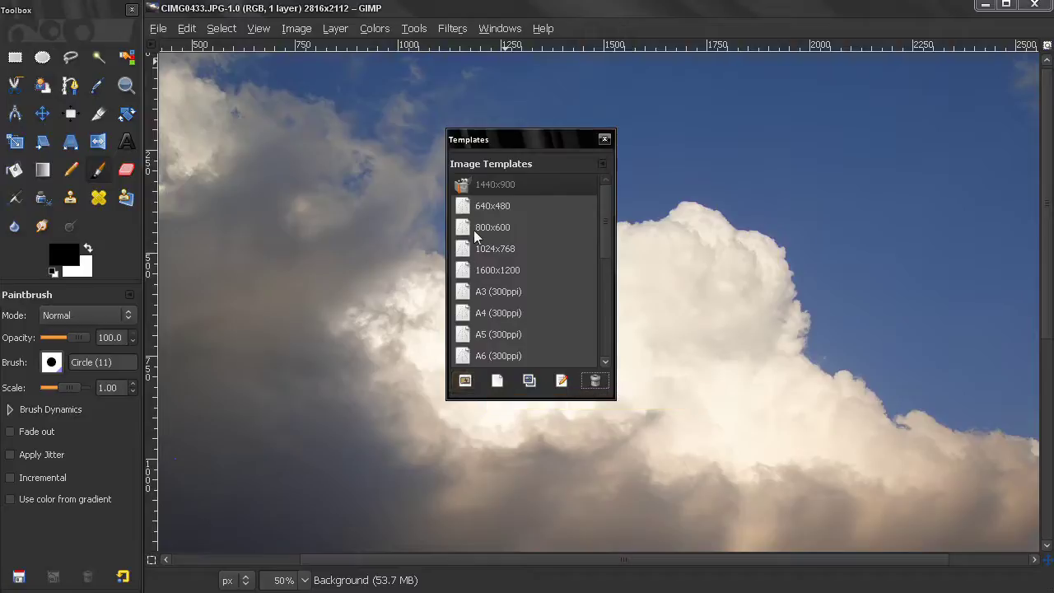
Create a 1440x900 image from its template, then close that blank image
left_click(466, 382)
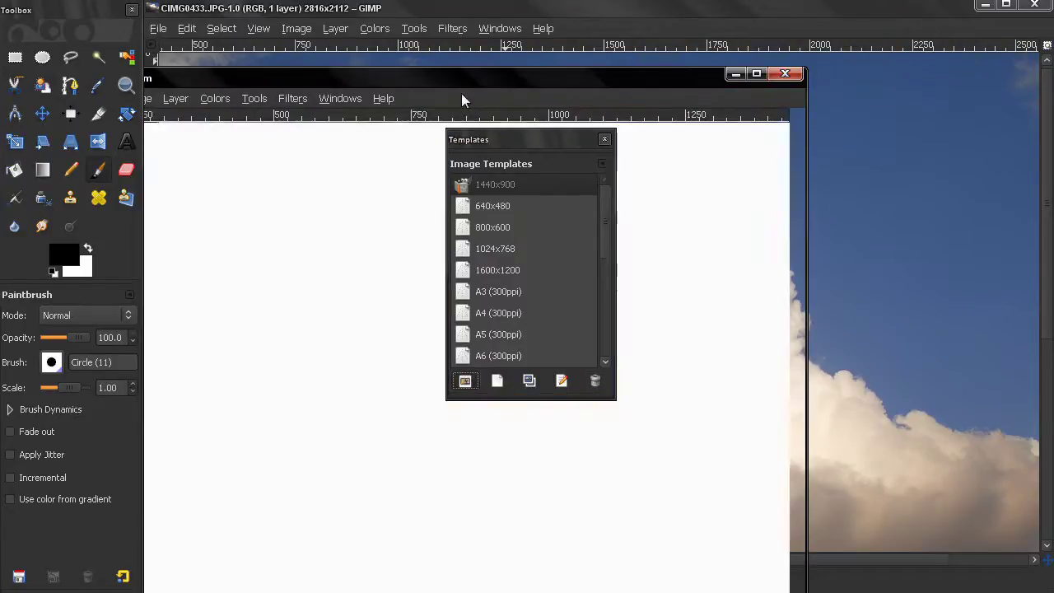
left_click_drag(612, 27, 610, 17)
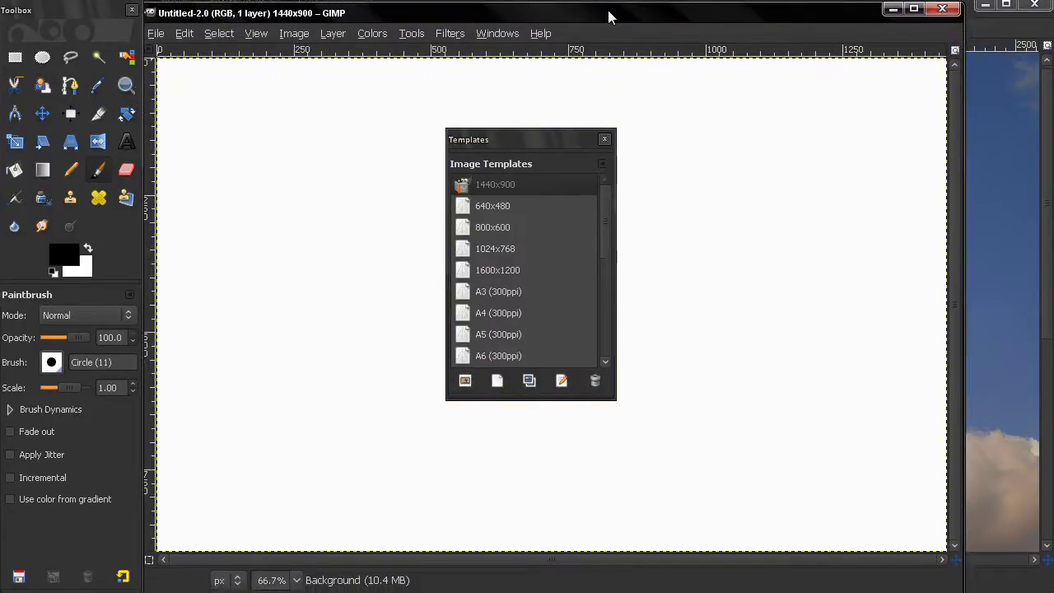
left_click(945, 11)
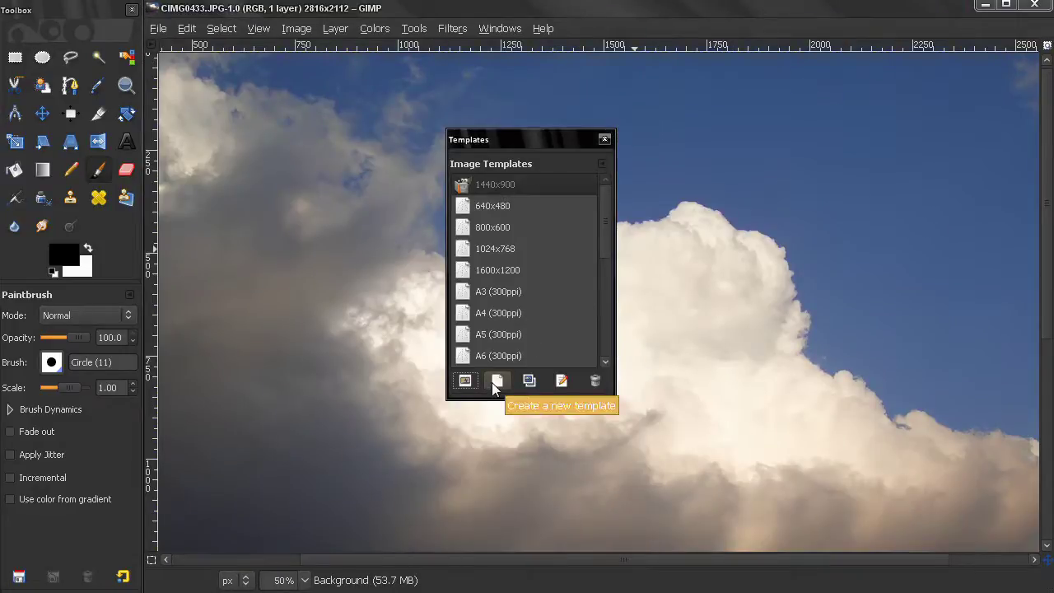
Start a new template, arrange the windows, and choose the pink eraser as its icon
left_click(494, 382)
left_click_drag(153, 98, 793, 92)
left_click_drag(560, 134, 414, 96)
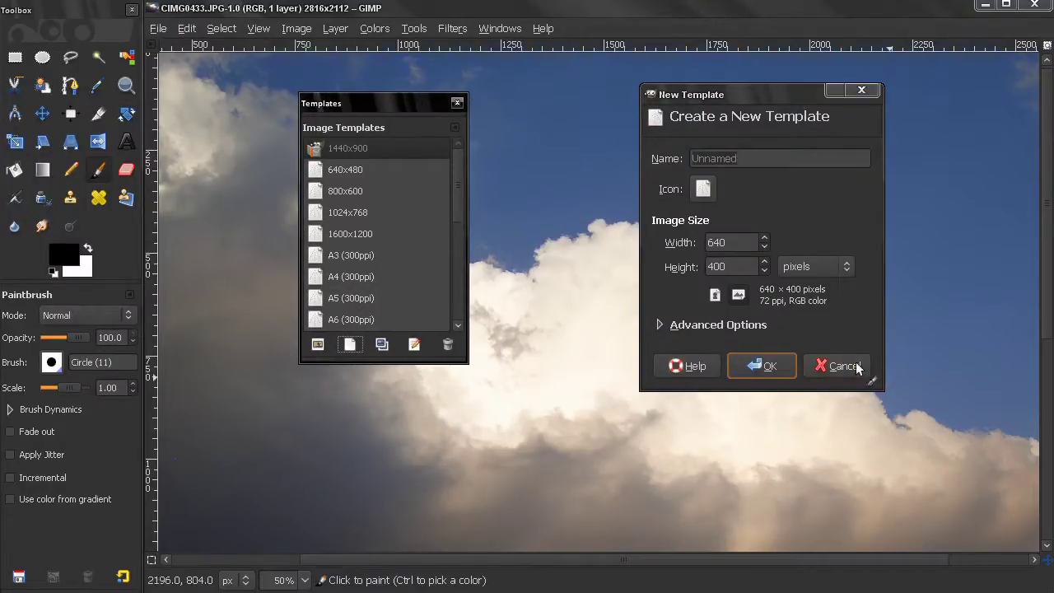
left_click(757, 327)
left_click_drag(753, 104, 733, 76)
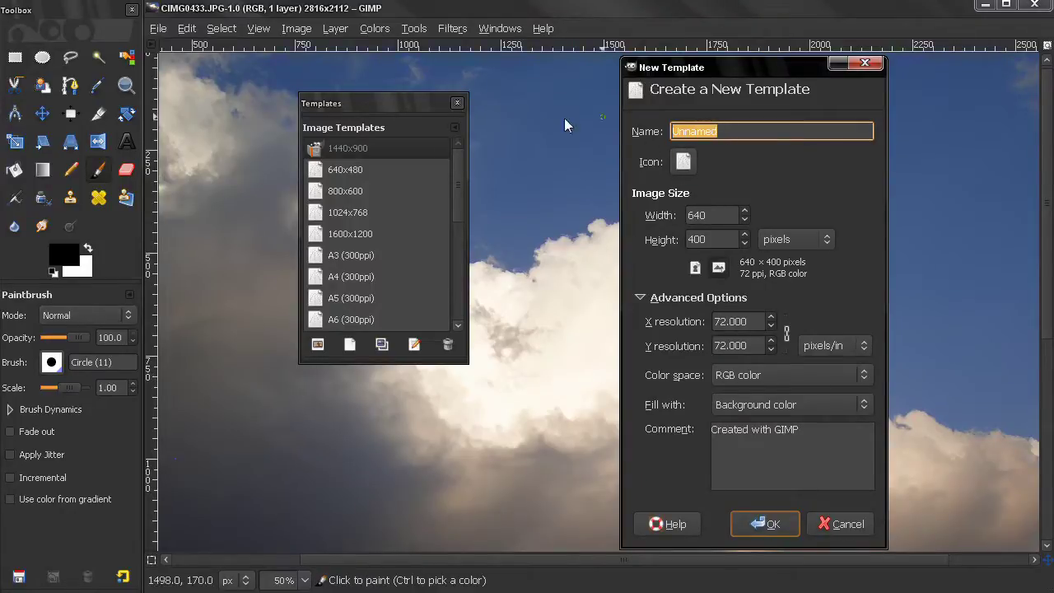
left_click(157, 29)
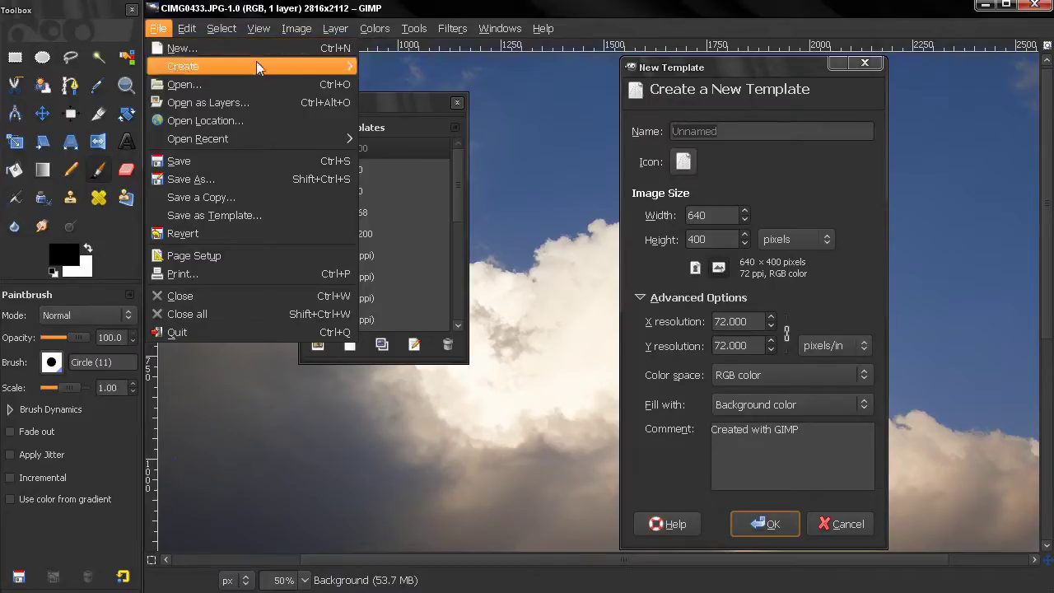
left_click(601, 7)
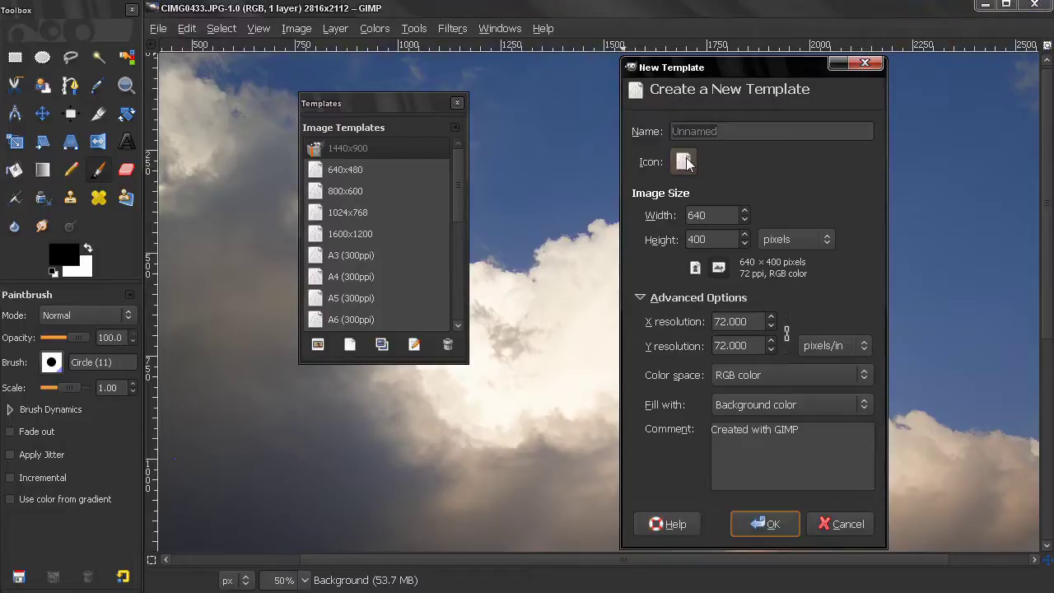
left_click(686, 163)
scroll(739, 298, "down", 3)
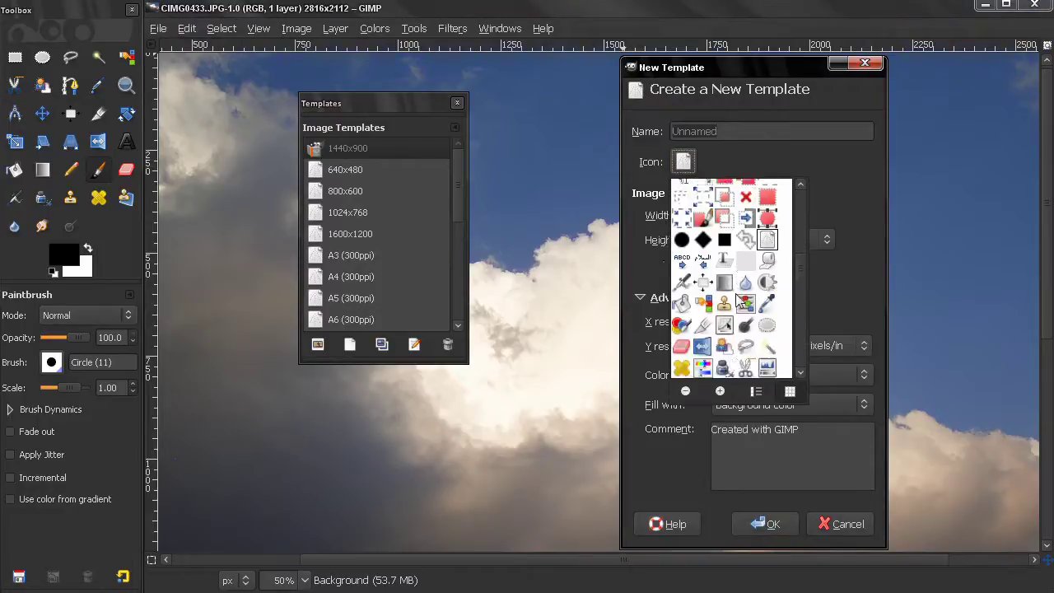
scroll(739, 301, "down", 3)
left_click(683, 285)
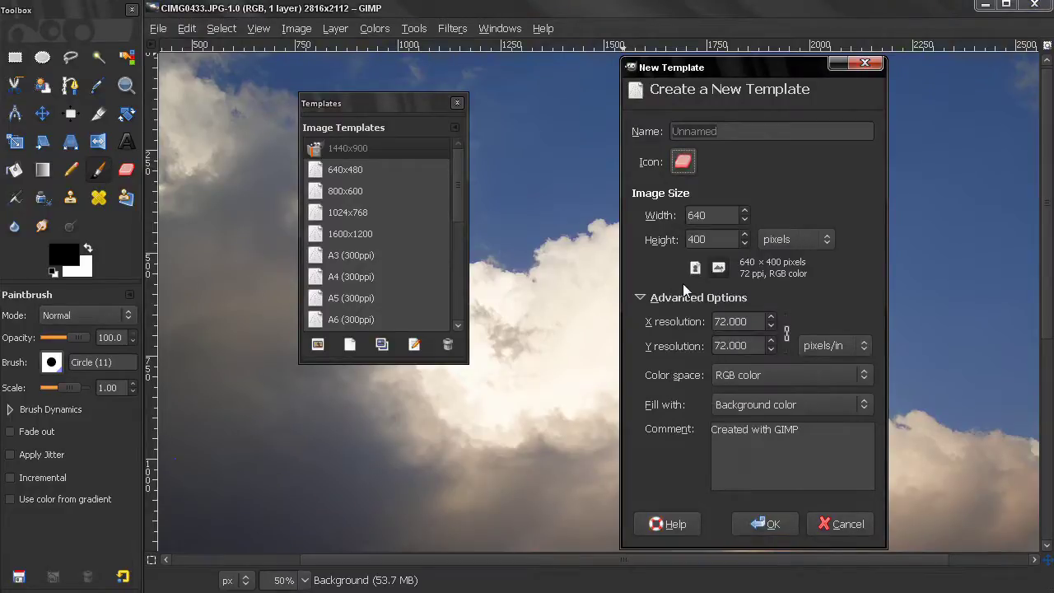
Name the template gimp, set width and height to 1000 pixels, and save it
left_click(722, 133)
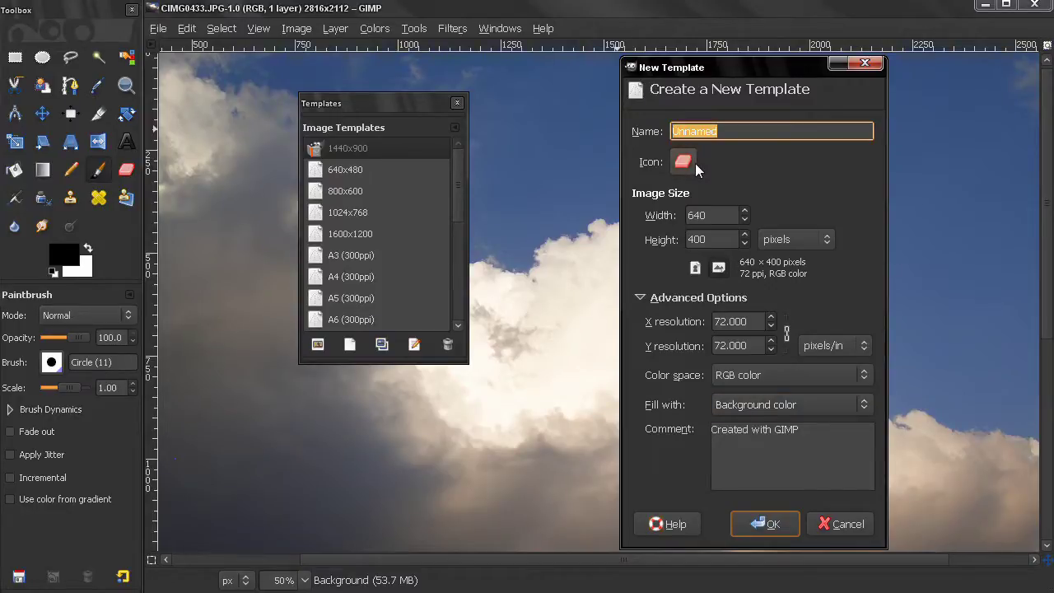
type("gimp")
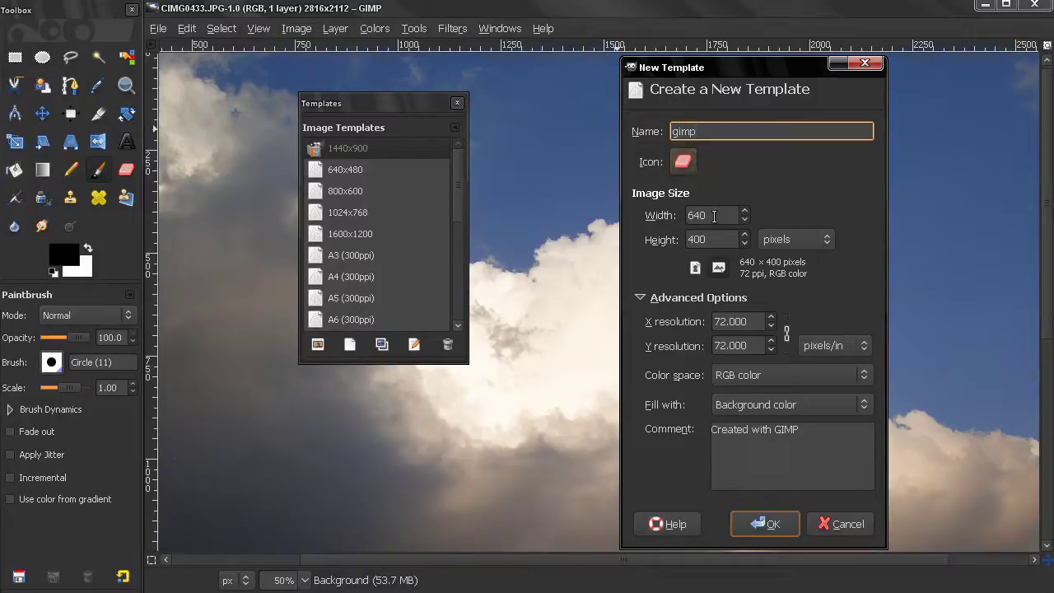
key("Tab")
type("1000")
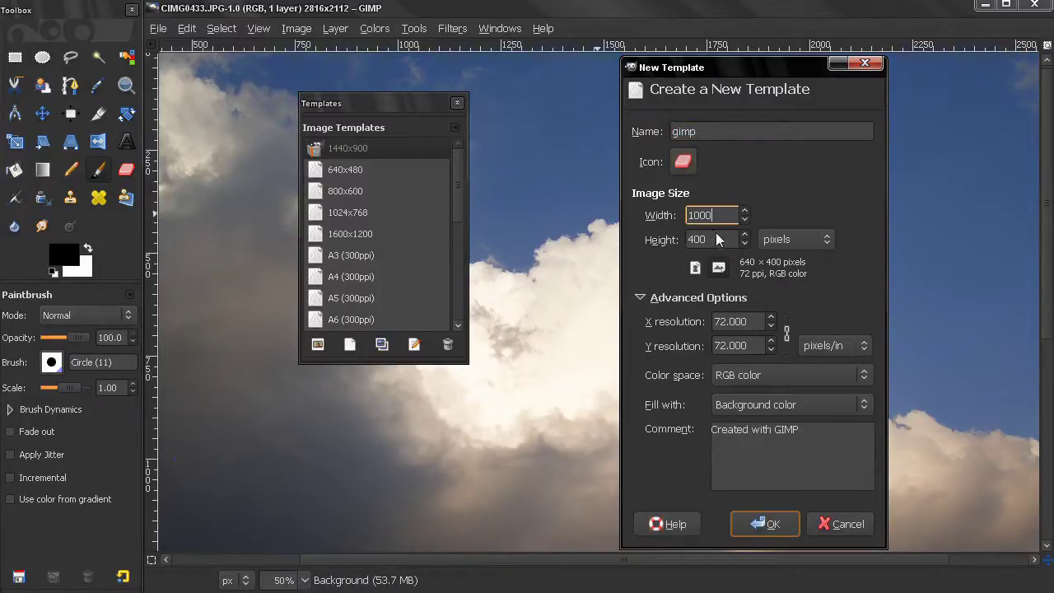
key("Tab")
type("1000")
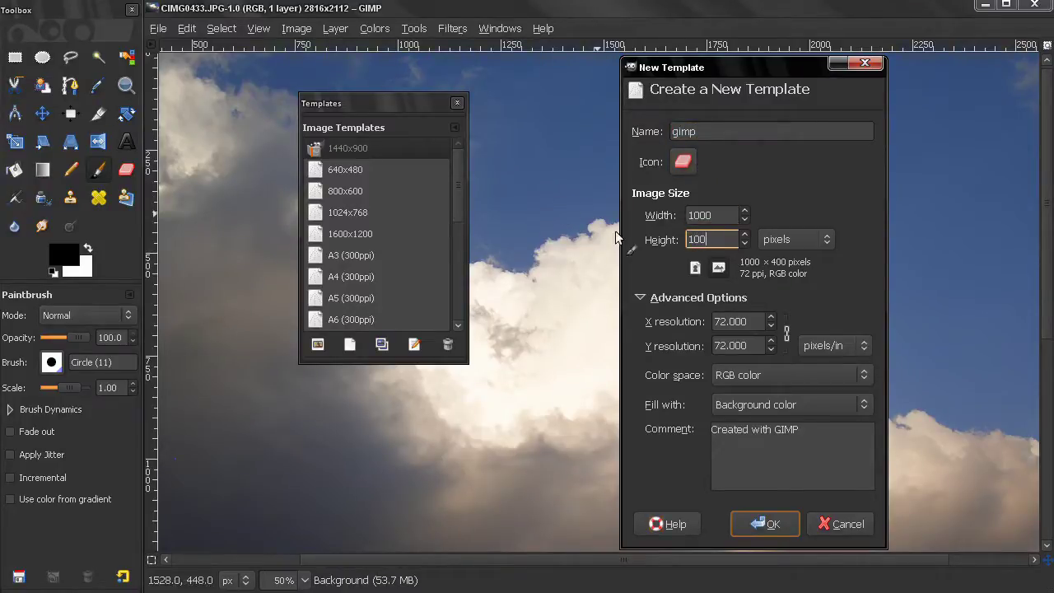
left_click(751, 522)
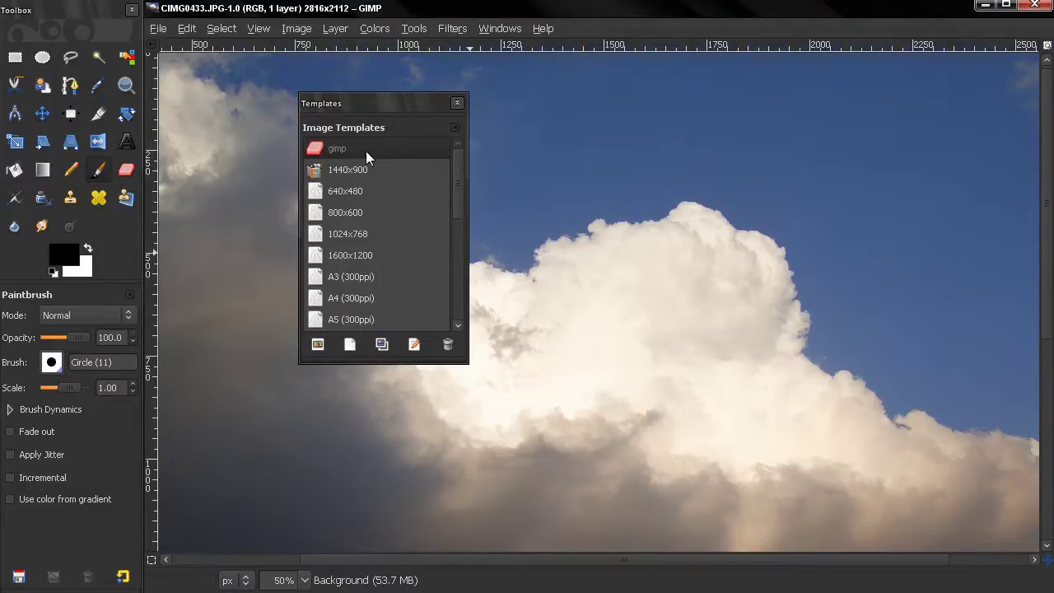
Close Templates, then start a new 1000×1000 image from the gimp template with advanced options shown
left_click(457, 102)
left_click(153, 30)
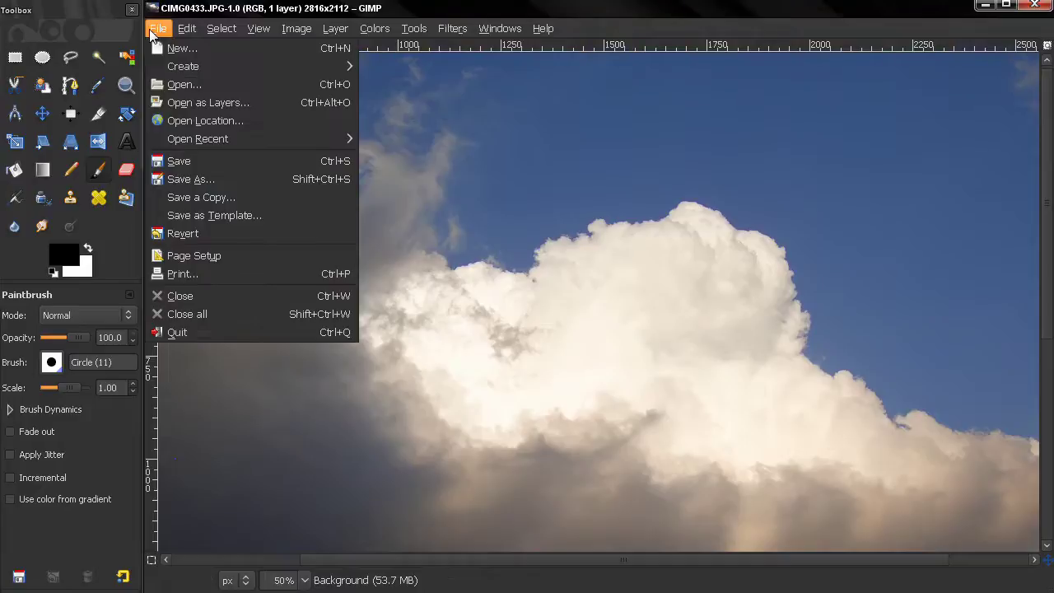
left_click(169, 47)
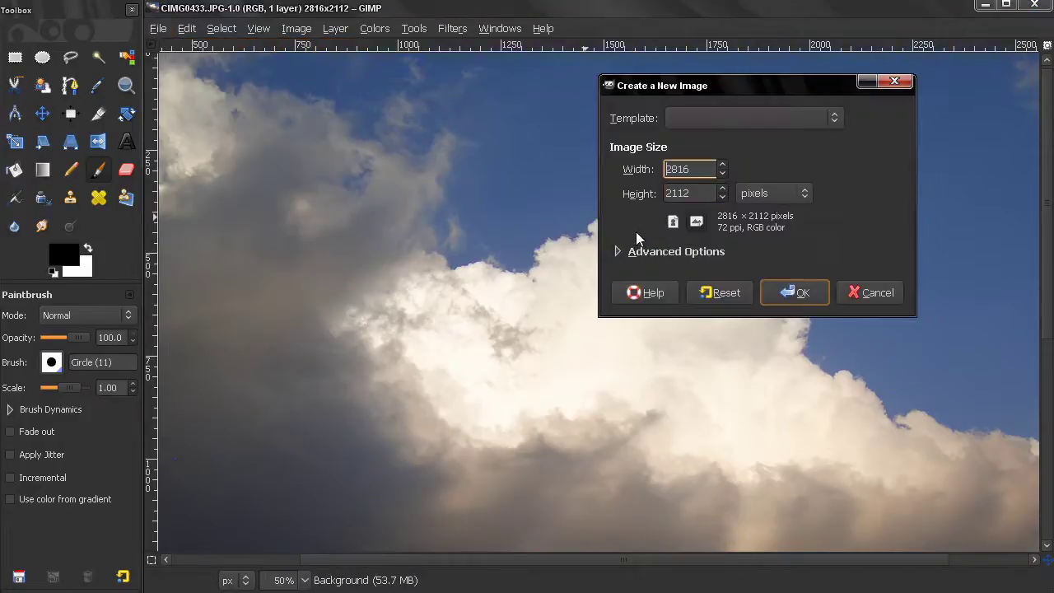
left_click(834, 120)
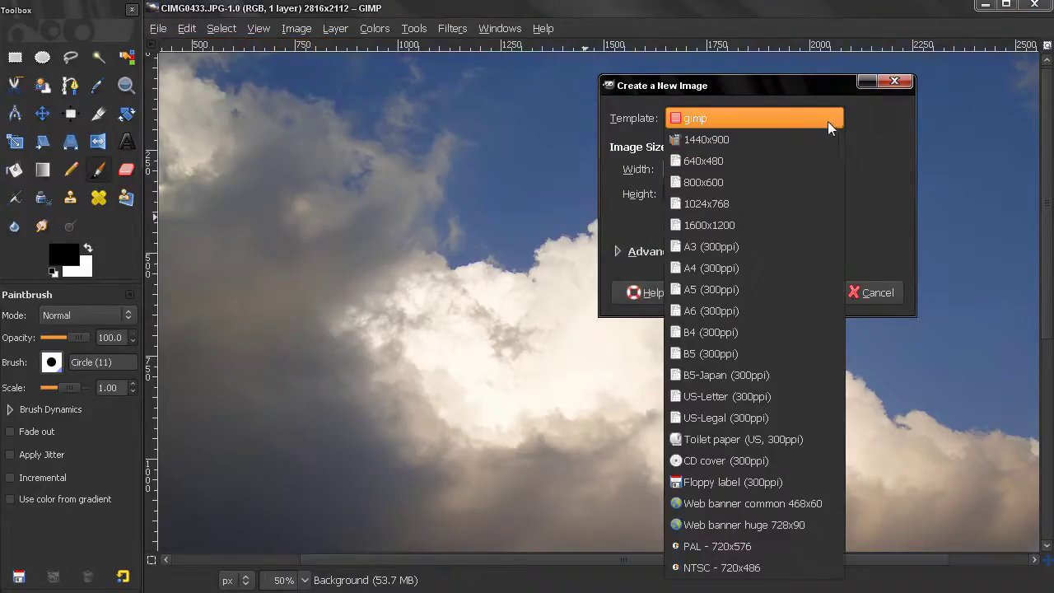
left_click(697, 123)
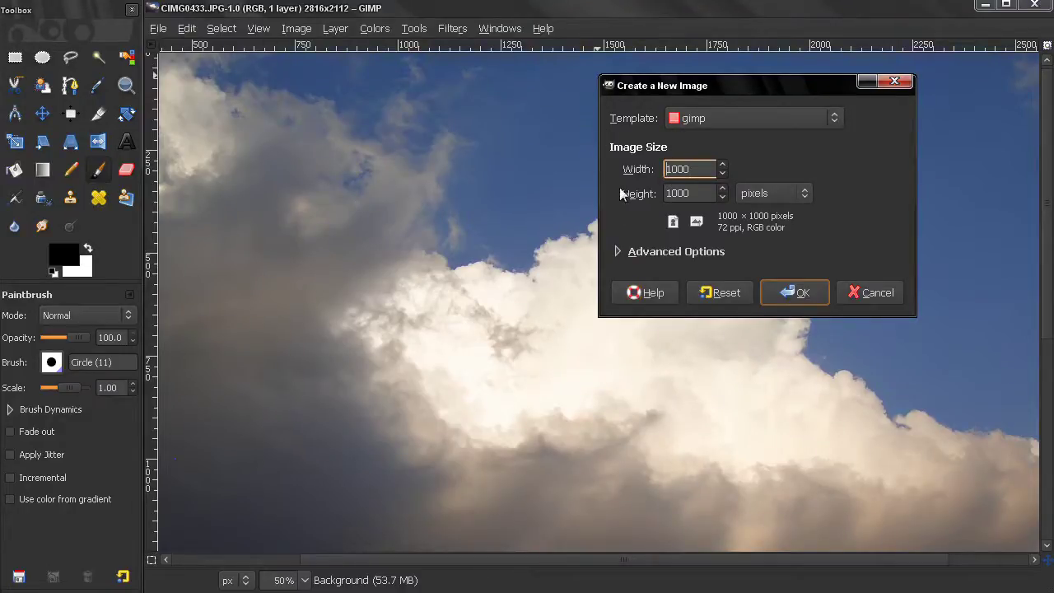
left_click(650, 250)
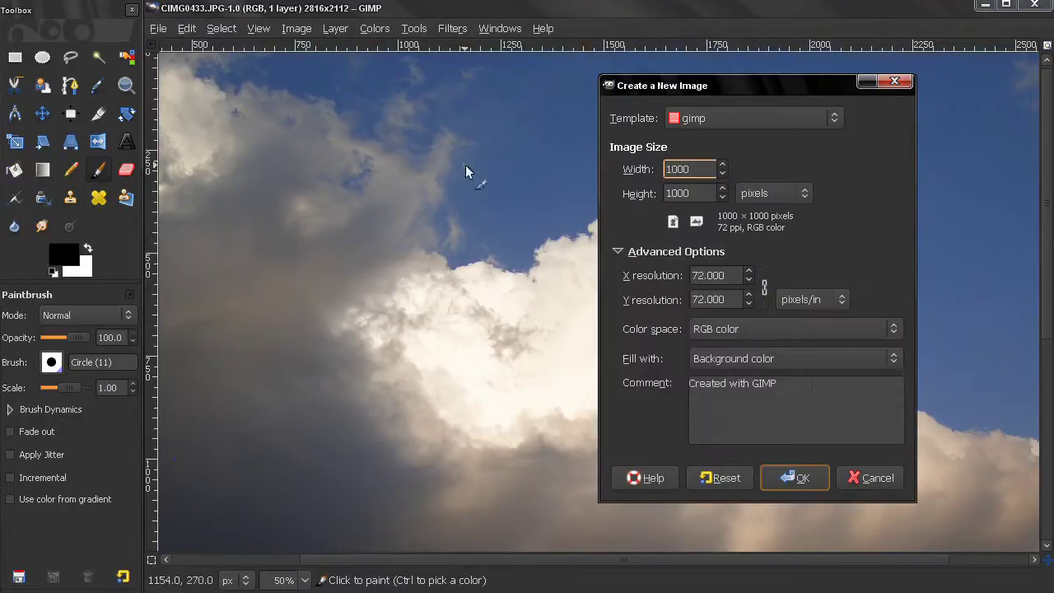
left_click_drag(785, 90, 712, 86)
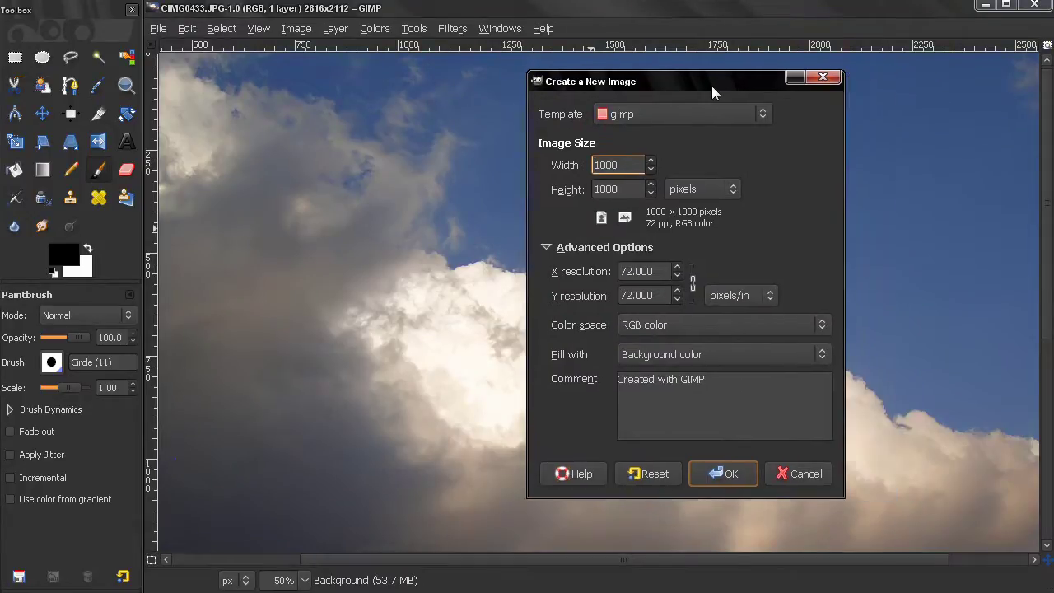